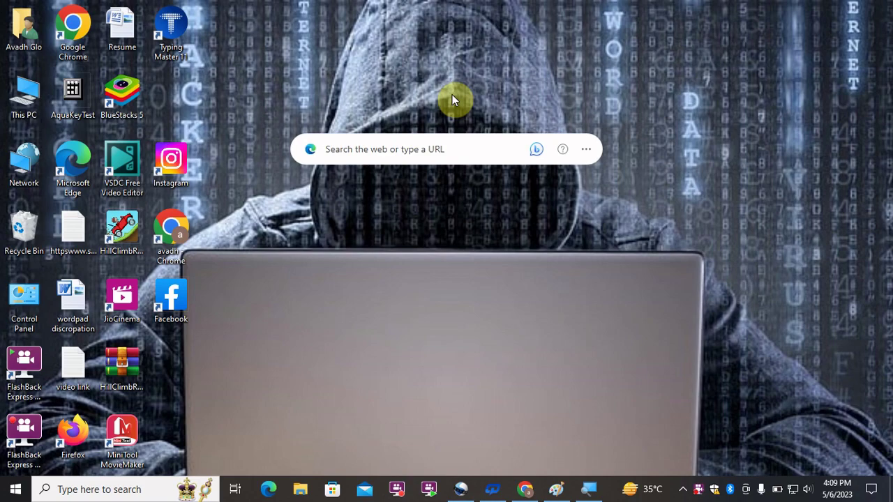
# - Start a blank Graphic1 drawing with the BCCI reference logo beside two crossing guidelines
pyautogui.click(558, 488)
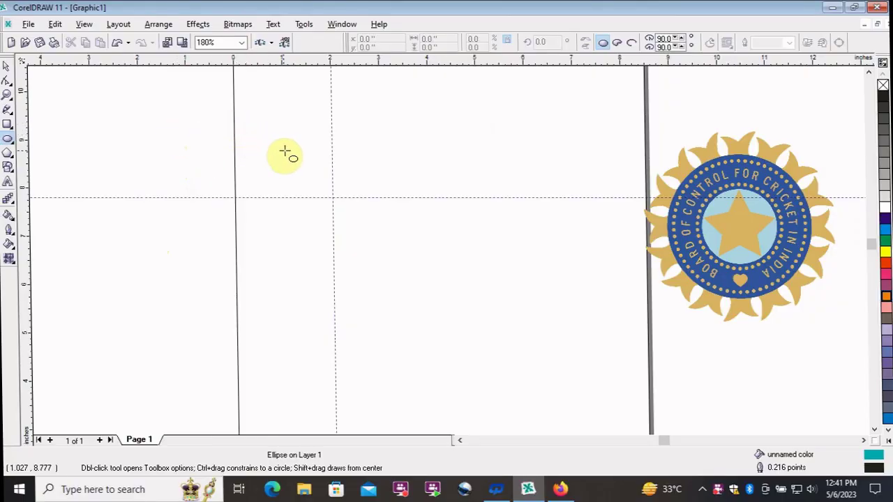
# - Draw an unfilled base circle centred on the guideline crossing
pyautogui.moveTo(287, 150); pyautogui.dragTo(373, 241)
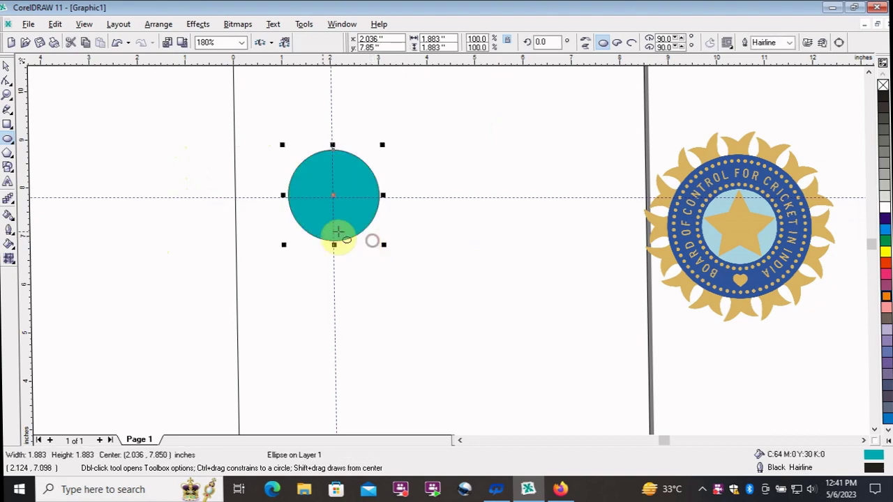
pyautogui.click(882, 86)
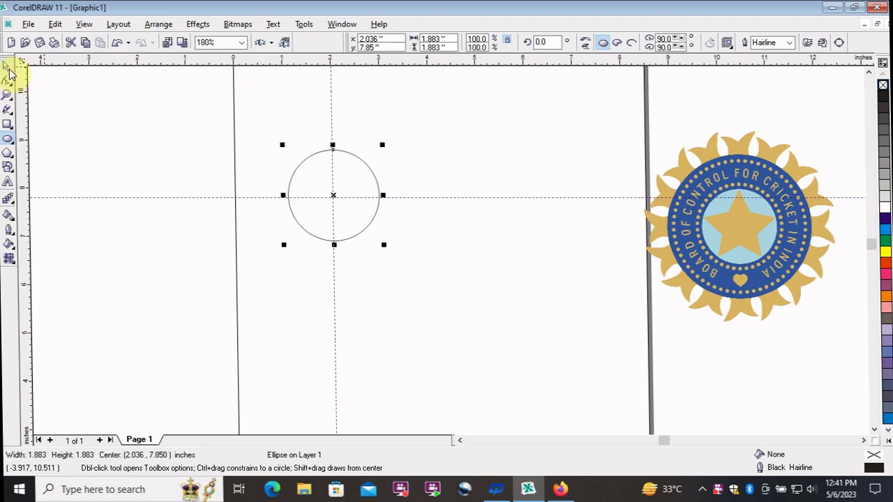
pyautogui.moveTo(314, 193); pyautogui.dragTo(311, 194)
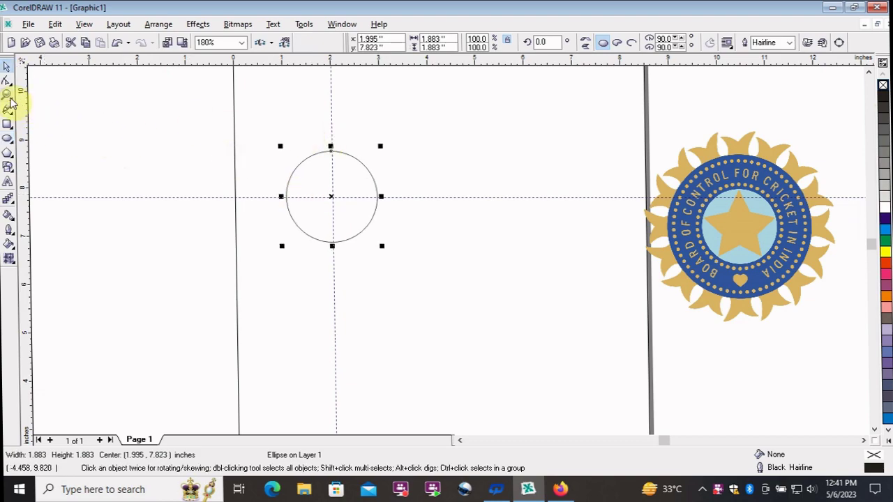
# - Ring the circle with rotated copies of a small circle drawn at its top
pyautogui.moveTo(326, 139); pyautogui.dragTo(328, 143)
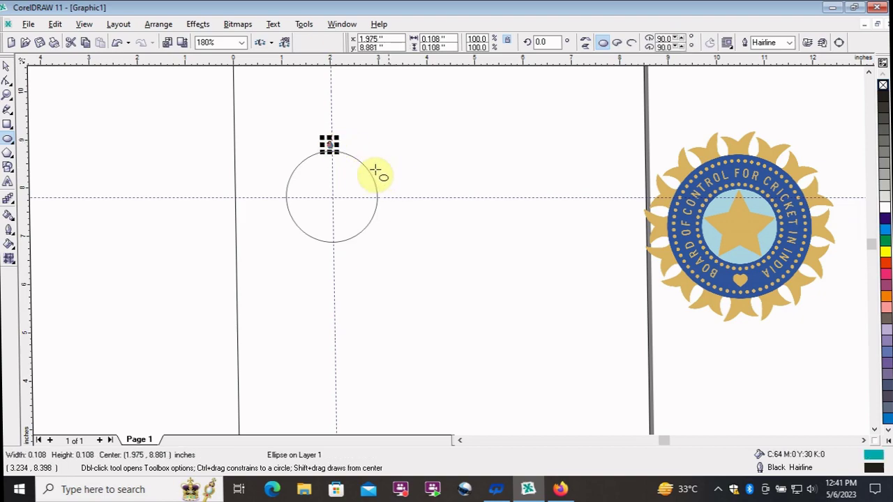
pyautogui.click(328, 144)
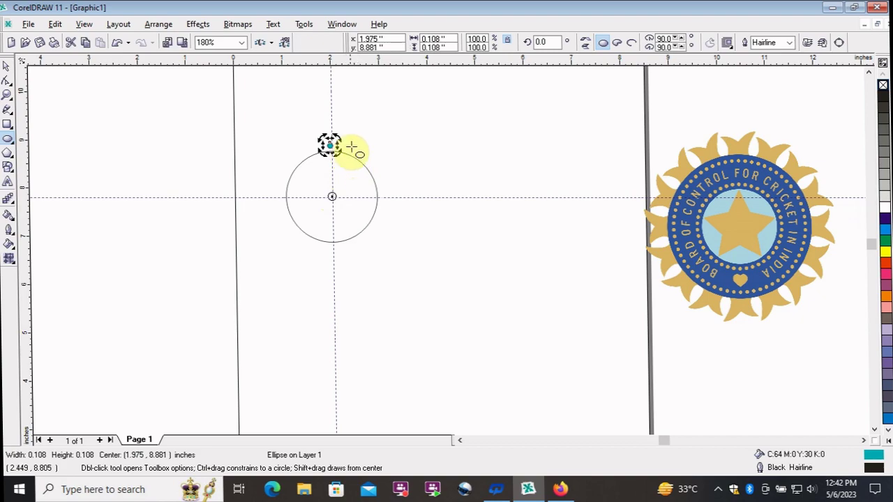
pyautogui.moveTo(339, 135); pyautogui.dragTo(350, 147)
pyautogui.press('Escape')
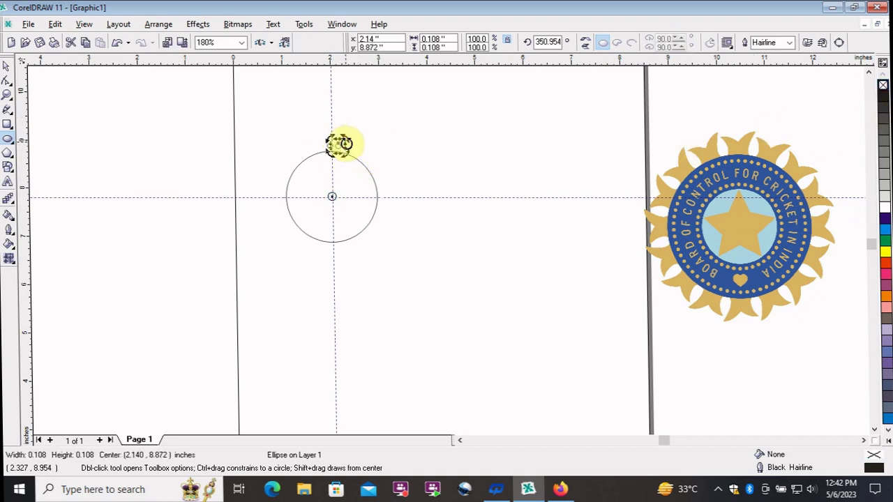
pyautogui.moveTo(339, 142); pyautogui.dragTo(345, 154)
pyautogui.hotkey('ctrl', 'r')
pyautogui.hotkey('ctrl', 'r')
pyautogui.hotkey('ctrl', 'r')
pyautogui.hotkey('ctrl', 'r')
pyautogui.hotkey('ctrl', 'r')
pyautogui.hotkey('ctrl', 'r')
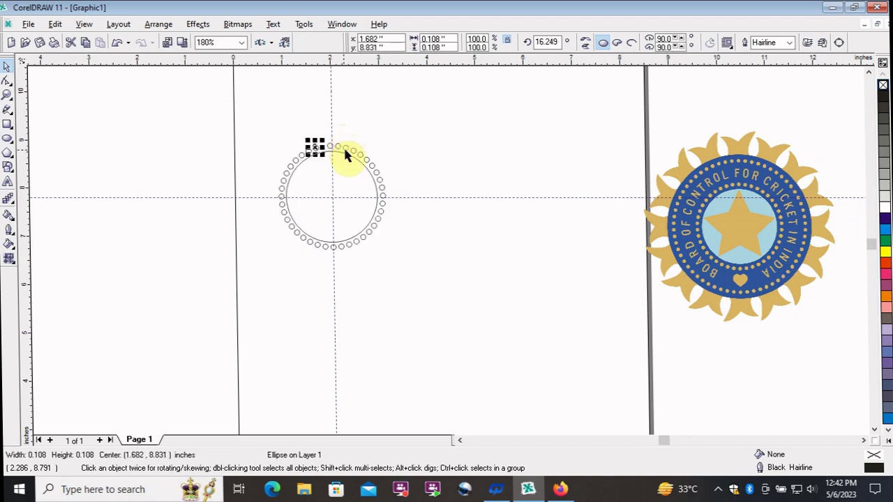
pyautogui.hotkey('ctrl', 'r')
pyautogui.hotkey('ctrl', 'r')
pyautogui.hotkey('ctrl', 'r')
pyautogui.press('Escape')
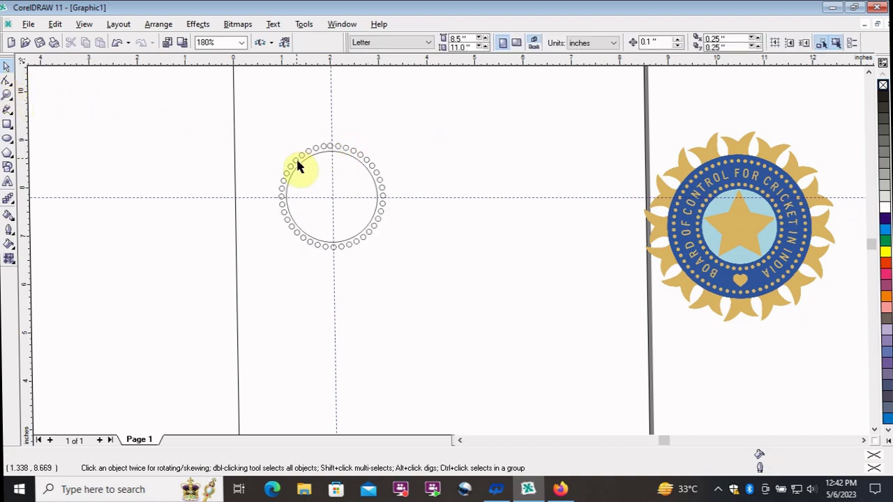
pyautogui.click(297, 161)
# - Enlarge the base circle around its centre into a larger outer circle
pyautogui.moveTo(380, 148); pyautogui.dragTo(445, 104)
pyautogui.click(7, 138)
pyautogui.click(6, 65)
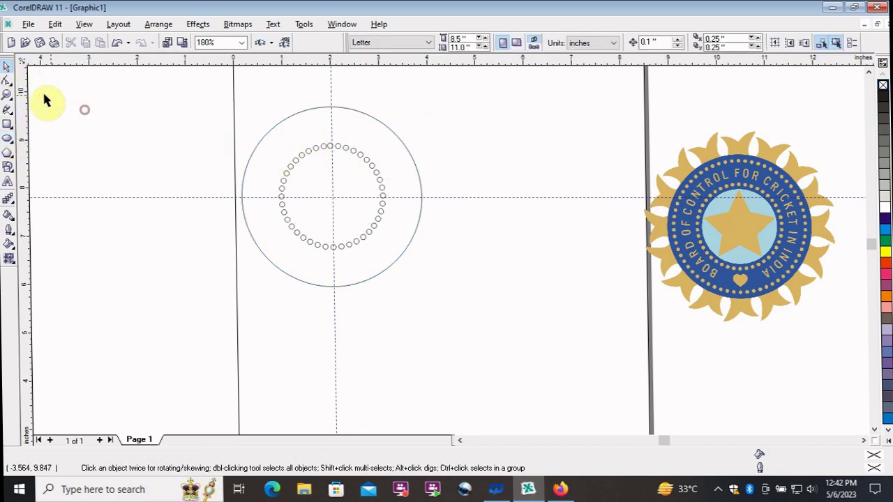
# - Line the outer circle with rotated small-circle copies and enlarge it to 3.833 inches
pyautogui.press('F7')
pyautogui.moveTo(329, 108); pyautogui.dragTo(331, 192)
pyautogui.click(330, 110)
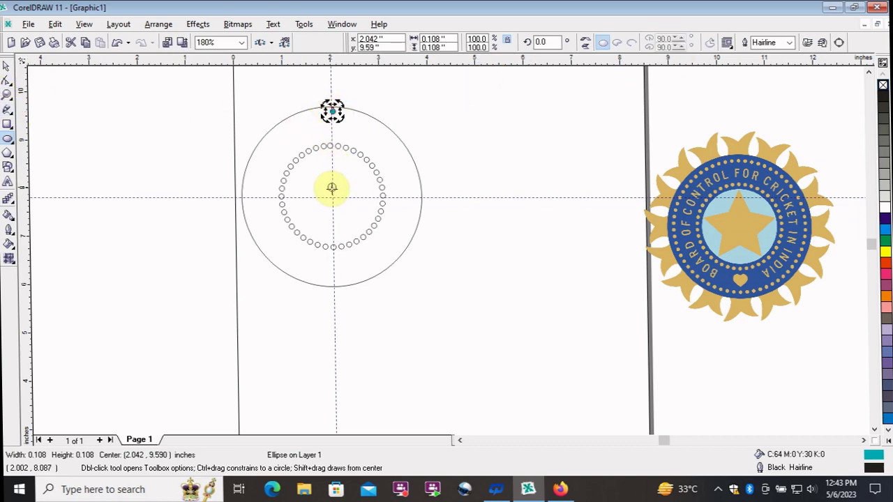
pyautogui.moveTo(342, 103); pyautogui.dragTo(348, 105)
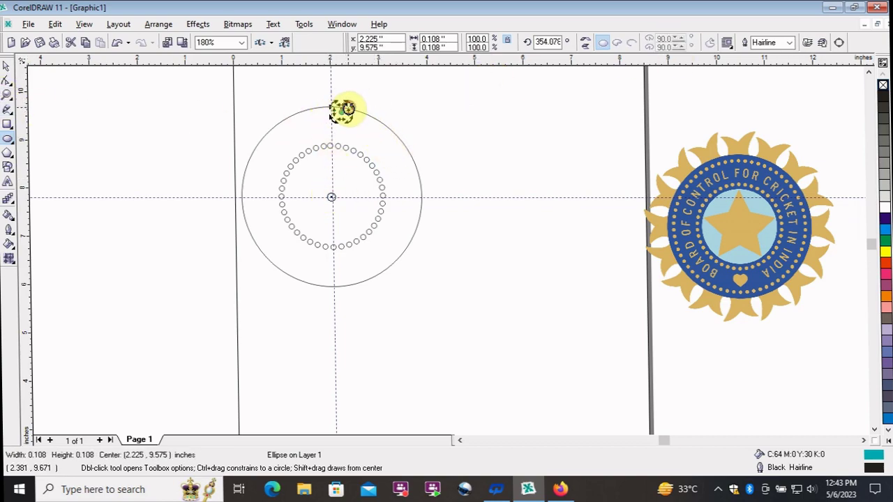
pyautogui.click(883, 84)
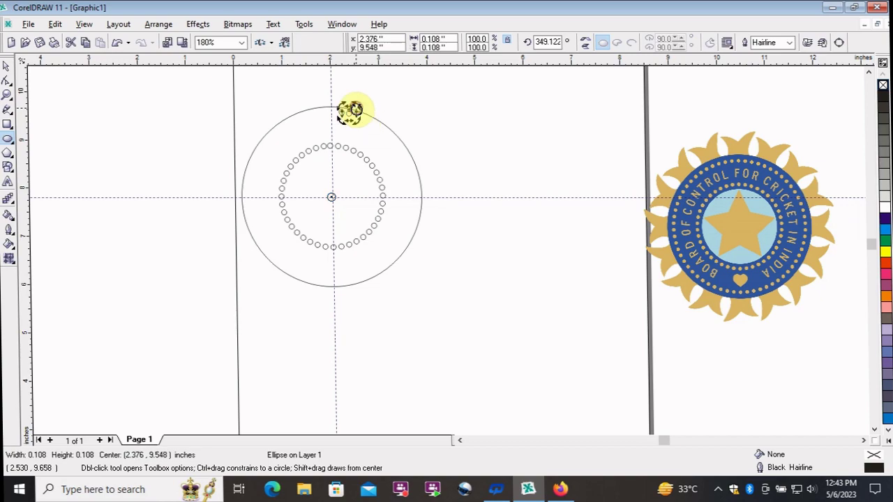
pyautogui.moveTo(342, 112)
pyautogui.mouseDown()
pyautogui.moveTo(364, 119)
pyautogui.moveTo(414, 178)
pyautogui.moveTo(399, 249)
pyautogui.moveTo(328, 281)
pyautogui.moveTo(300, 117)
pyautogui.mouseUp()
pyautogui.hotkey('ctrl', 'z')
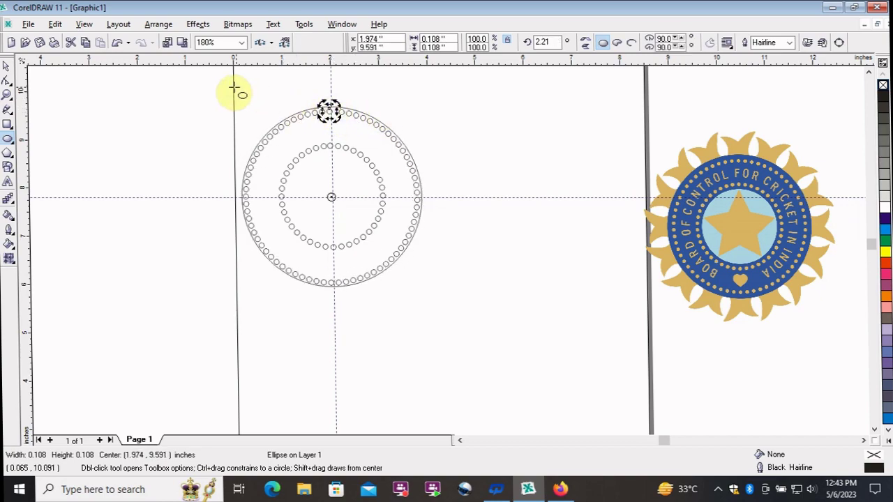
pyautogui.press('space')
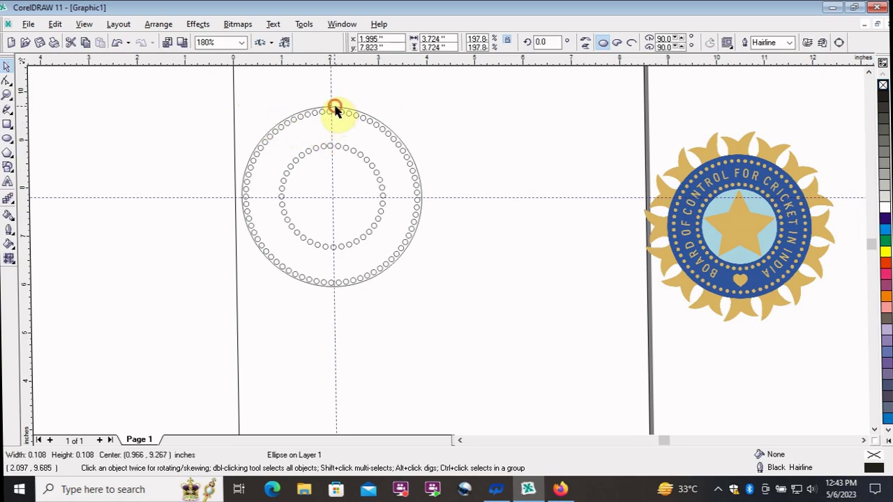
pyautogui.click(332, 109)
pyautogui.moveTo(422, 100); pyautogui.dragTo(426, 99)
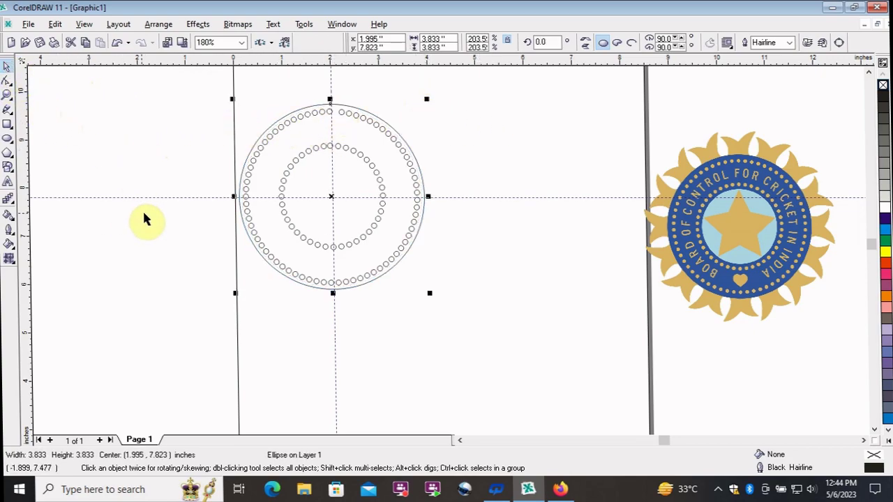
# - Type bold 'BOARD OF CONTROL FOR CRICKET IN INDIA' lettering and scale it
pyautogui.click(8, 182)
pyautogui.click(113, 351)
pyautogui.write('BOA')
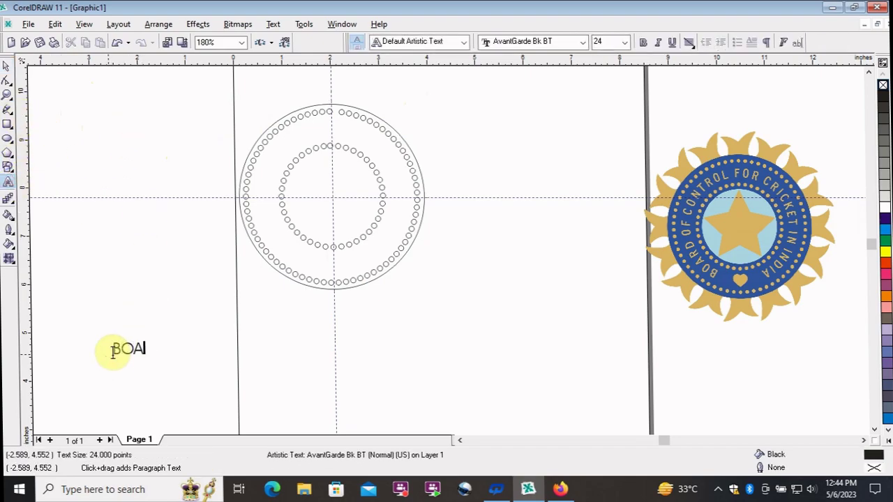
pyautogui.write('RD OF CO')
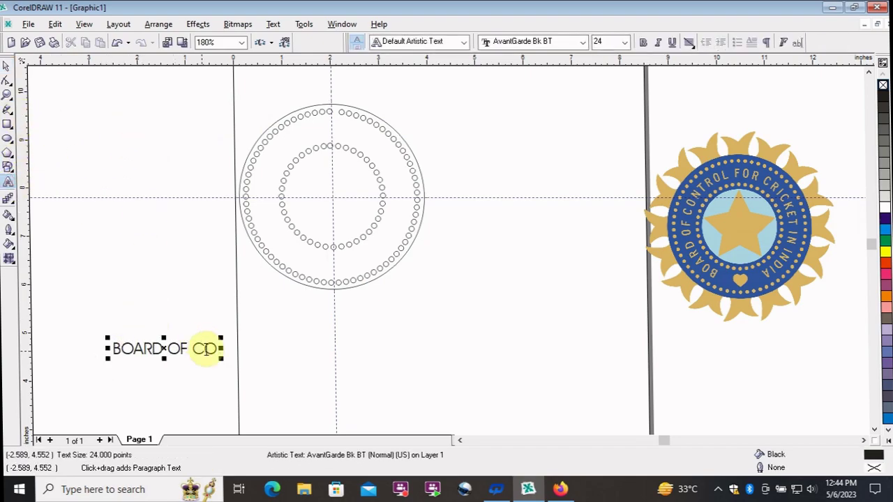
pyautogui.write('NTROL FOR CRICKET I')
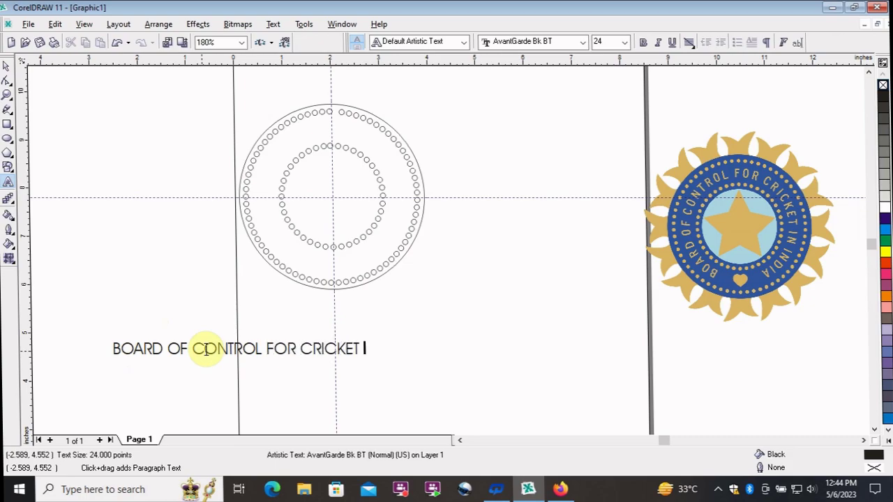
pyautogui.write('N INDIA')
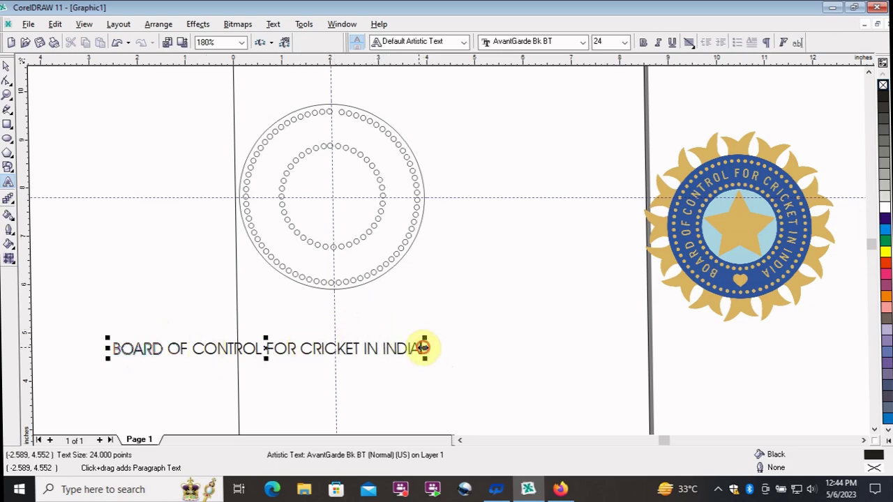
pyautogui.moveTo(417, 348); pyautogui.dragTo(520, 348)
pyautogui.click(582, 42)
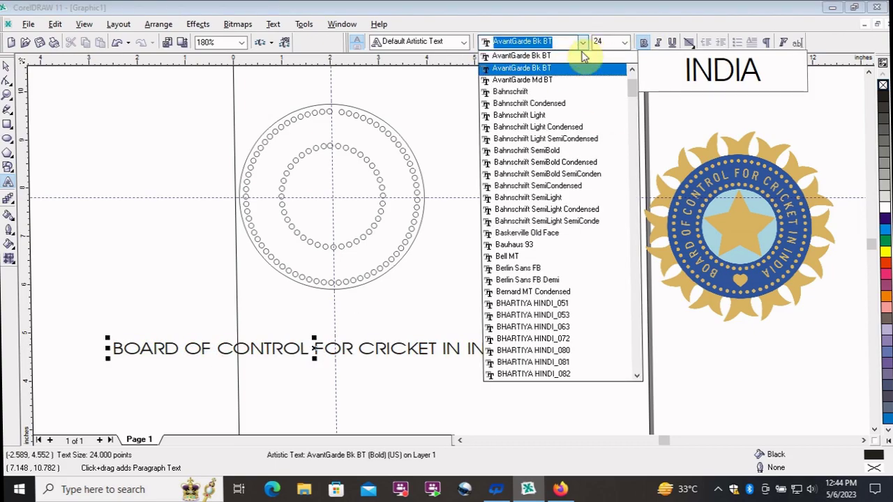
pyautogui.click(571, 93)
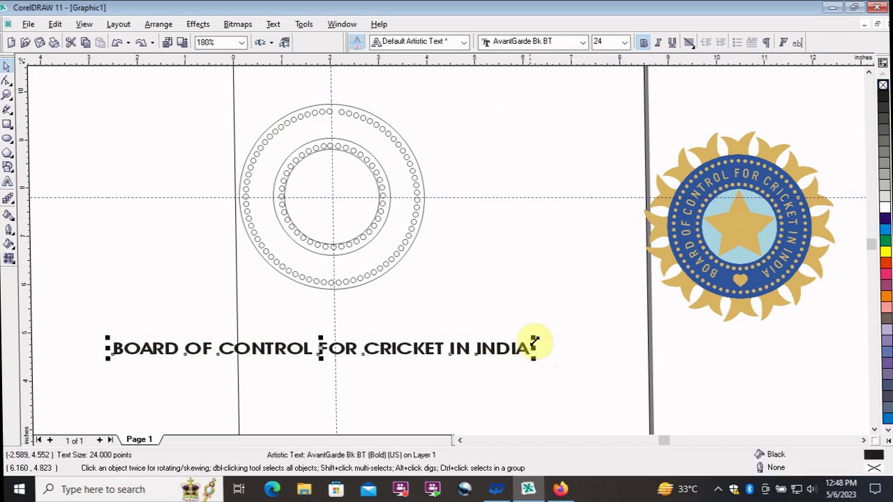
pyautogui.moveTo(533, 340); pyautogui.dragTo(457, 344)
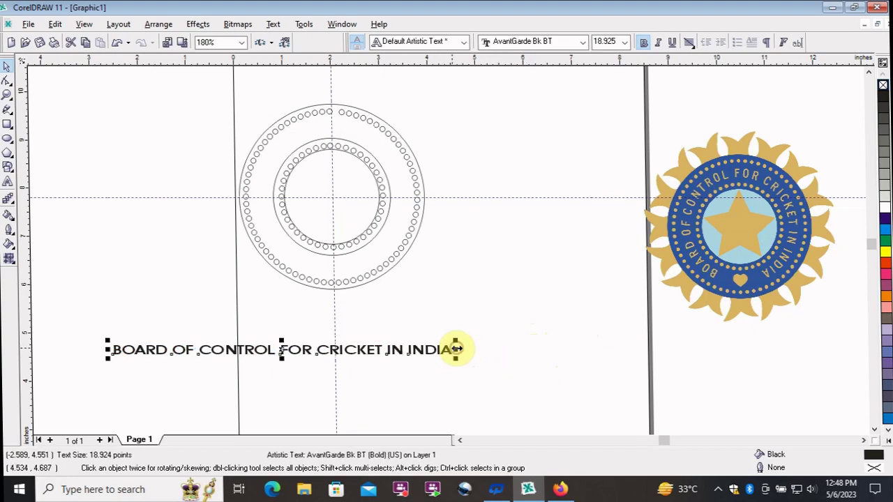
pyautogui.moveTo(285, 341); pyautogui.dragTo(284, 338)
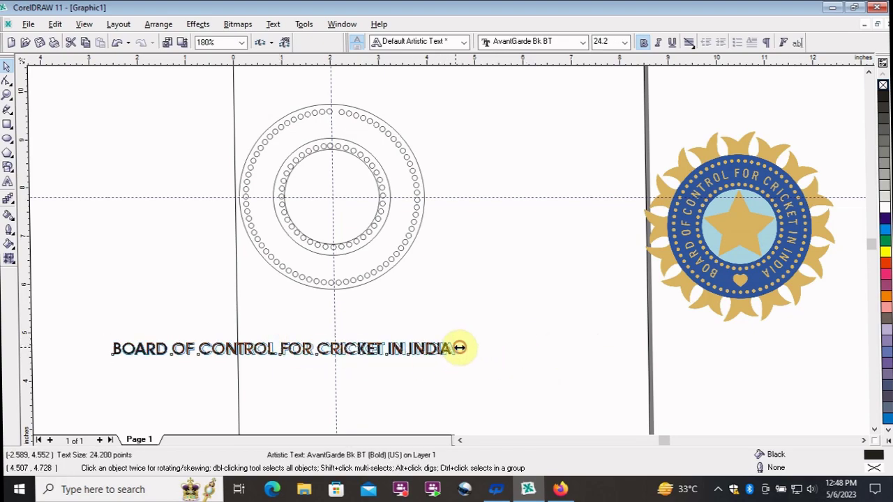
# - Fit the lettering along the badge's inner circle
pyautogui.click(273, 24)
pyautogui.click(331, 83)
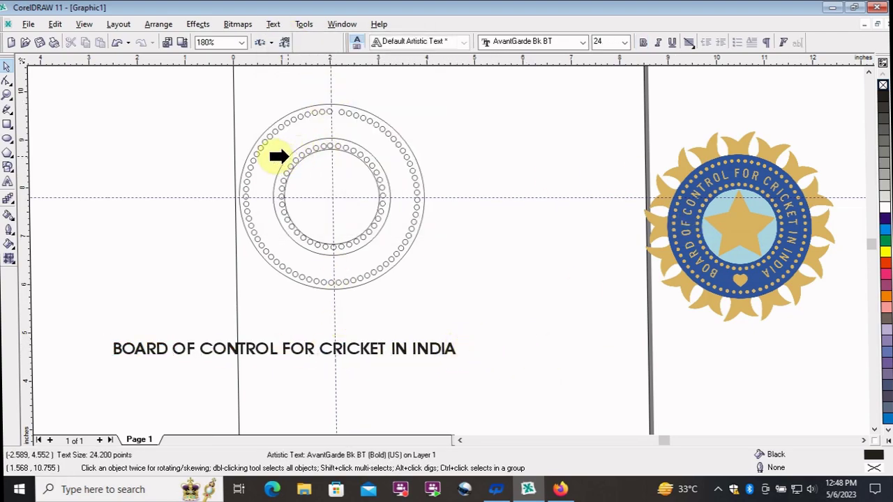
pyautogui.click(283, 155)
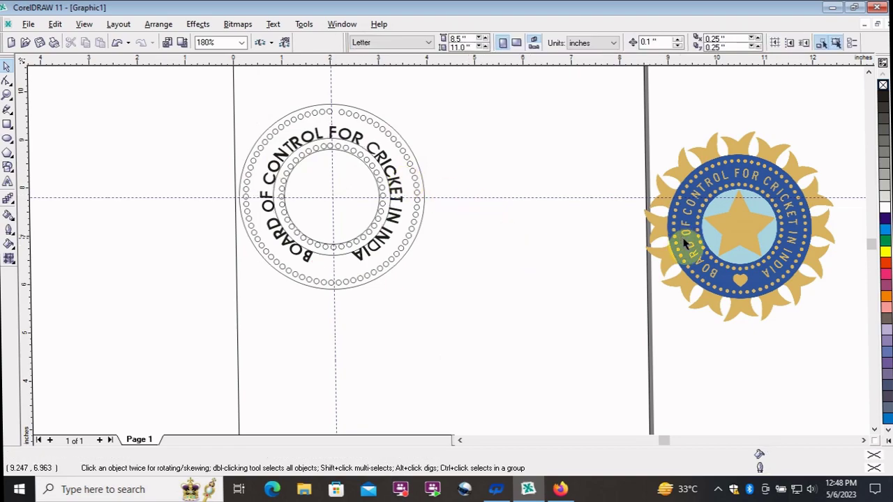
# - Fill the inner circle light blue and pull a pentagon into a five-pointed centre star
pyautogui.click(296, 160)
pyautogui.click(885, 296)
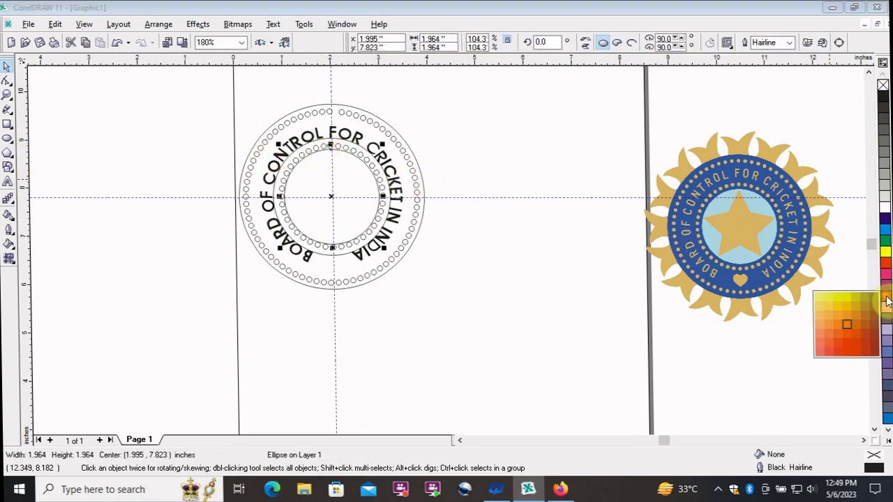
pyautogui.click(830, 320)
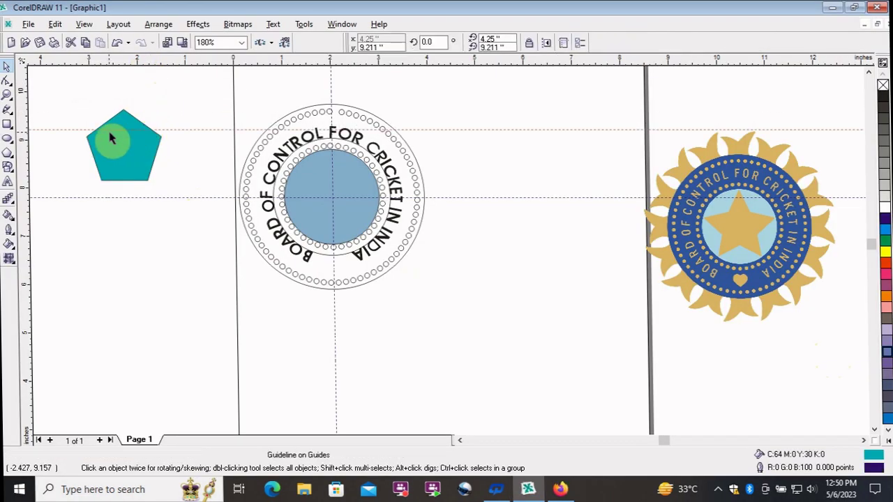
pyautogui.moveTo(105, 128); pyautogui.dragTo(375, 193)
pyautogui.click(290, 296)
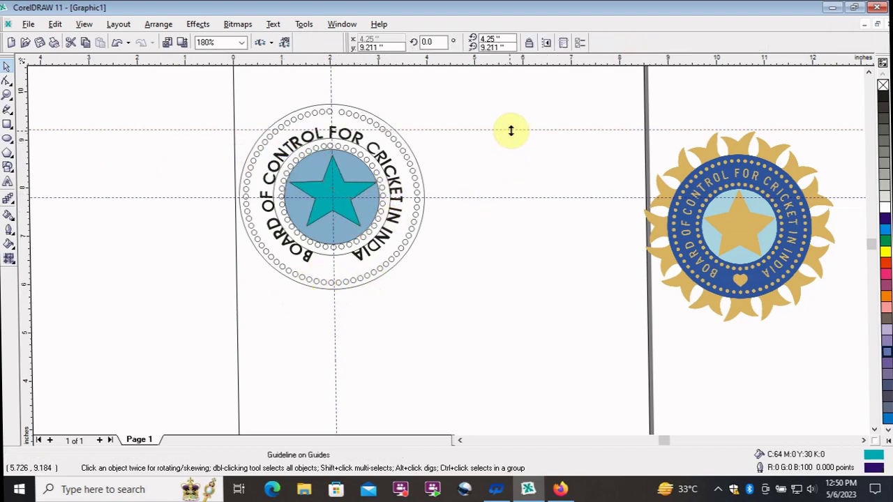
# - Make the ring lettering gold and the star and dot rings orange
pyautogui.moveTo(511, 129); pyautogui.dragTo(503, 198)
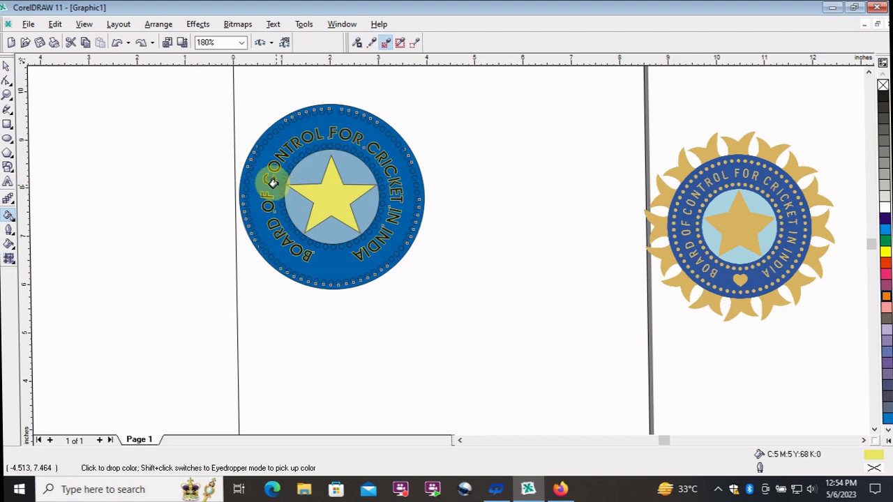
pyautogui.click(884, 309)
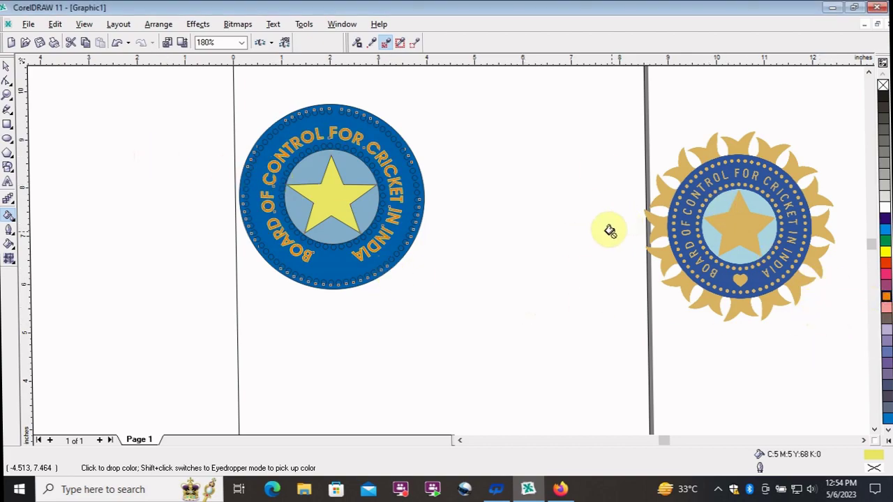
pyautogui.press('space')
pyautogui.press('space')
pyautogui.hotkey('ctrl', 'a')
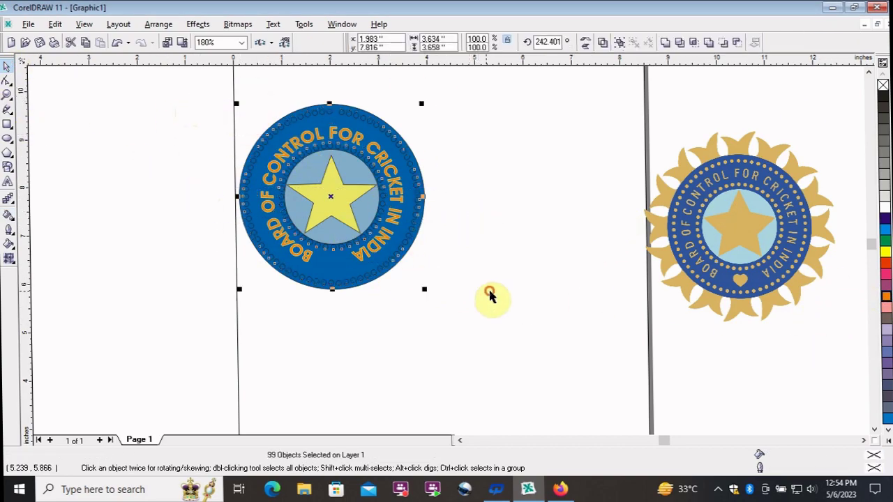
pyautogui.moveTo(202, 136); pyautogui.dragTo(481, 276)
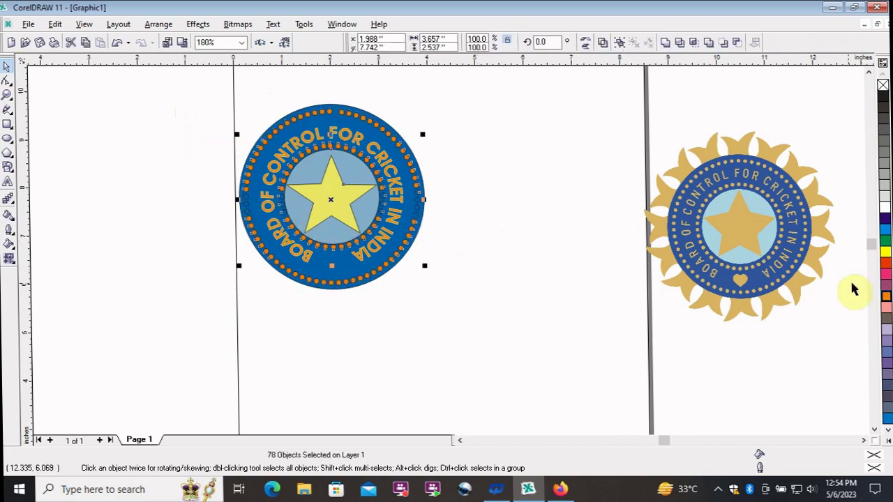
pyautogui.click(886, 296)
pyautogui.click(588, 294)
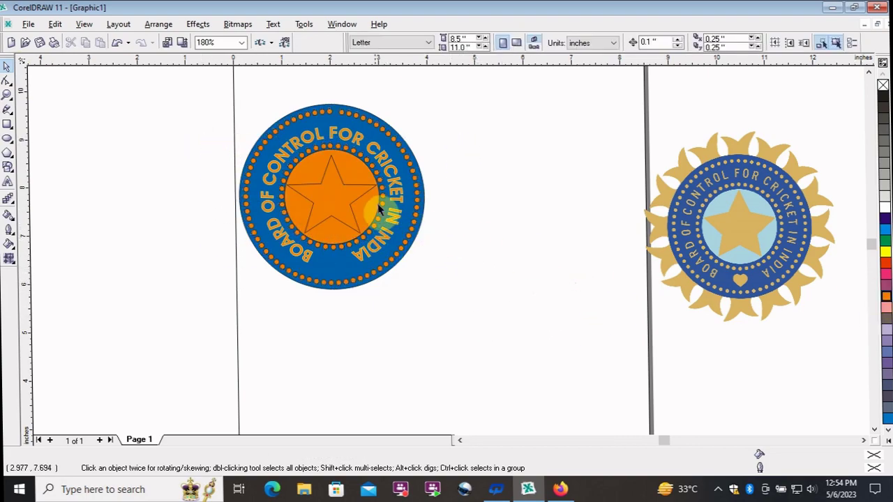
# - Give the inner circle a light blue fill and the outer circle a deeper blue
pyautogui.click(380, 211)
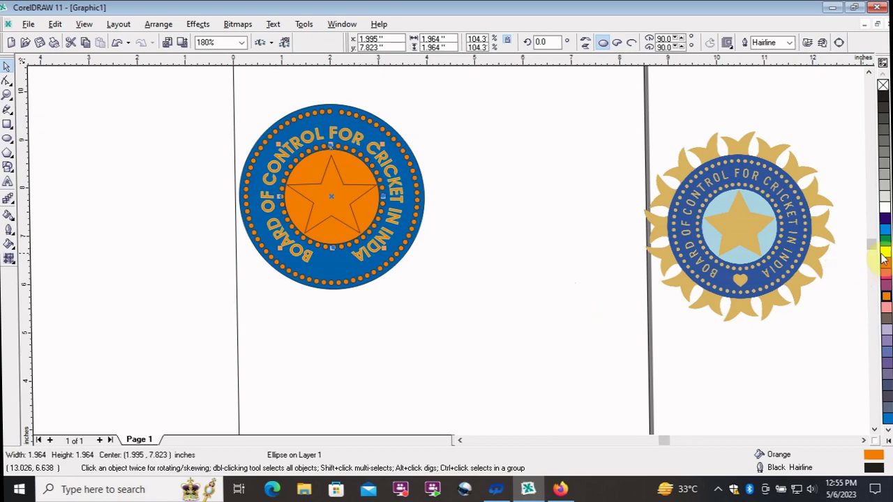
pyautogui.click(847, 369)
pyautogui.click(554, 335)
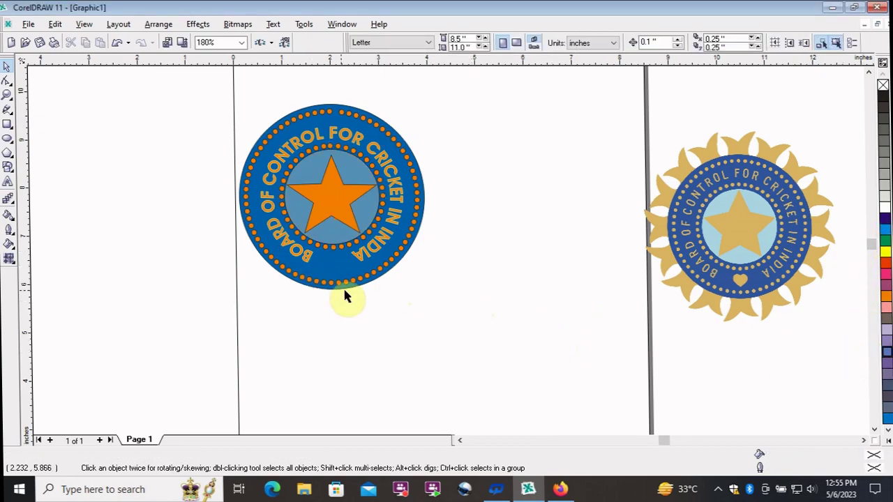
pyautogui.click(338, 282)
pyautogui.click(860, 296)
pyautogui.click(534, 322)
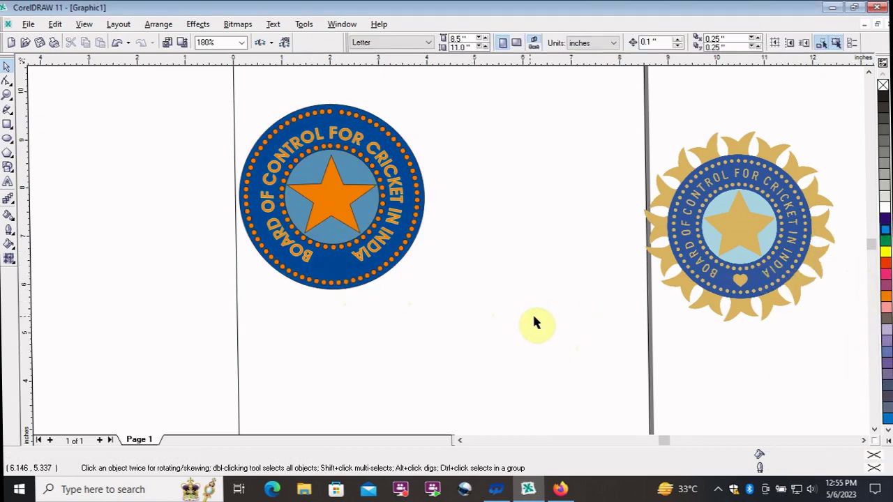
# - Add a small heart at the badge bottom and draw an unfilled four-point ray outline
pyautogui.click(8, 166)
pyautogui.moveTo(453, 282)
pyautogui.mouseDown()
pyautogui.moveTo(466, 294)
pyautogui.moveTo(333, 263)
pyautogui.mouseUp()
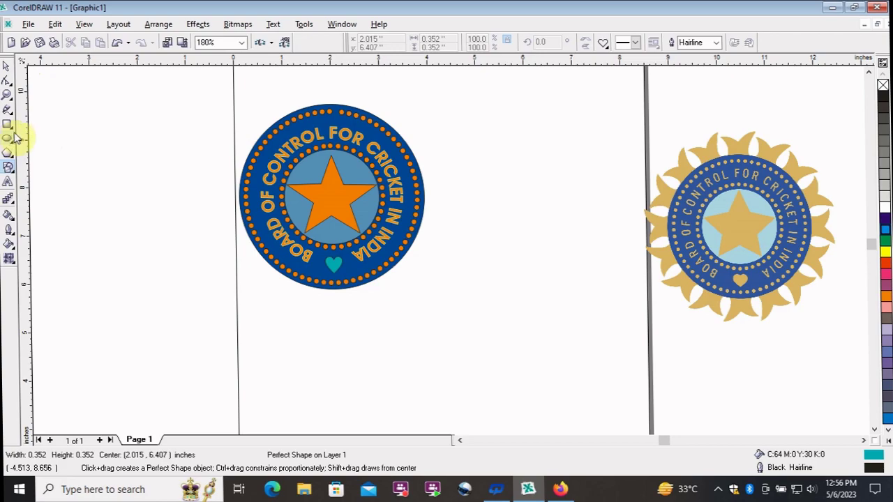
pyautogui.click(7, 110)
pyautogui.click(31, 113)
pyautogui.click(66, 124)
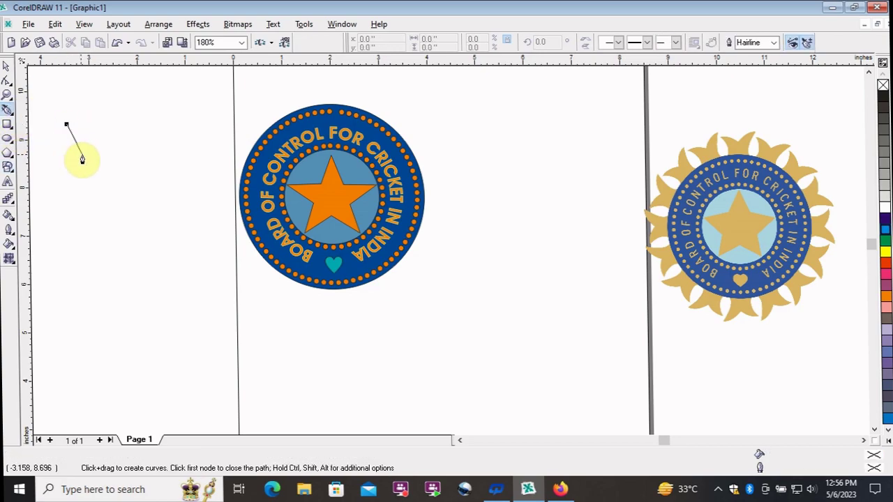
pyautogui.click(91, 156)
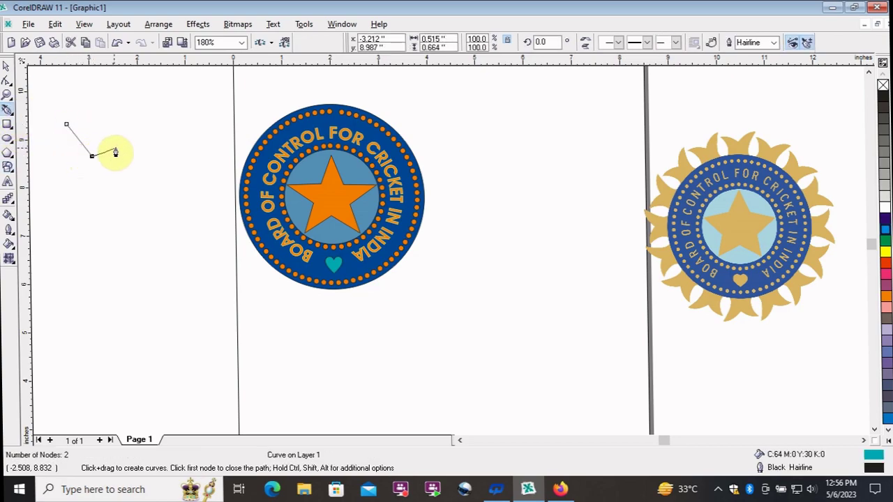
pyautogui.click(119, 145)
pyautogui.click(113, 104)
pyautogui.click(66, 124)
pyautogui.click(882, 84)
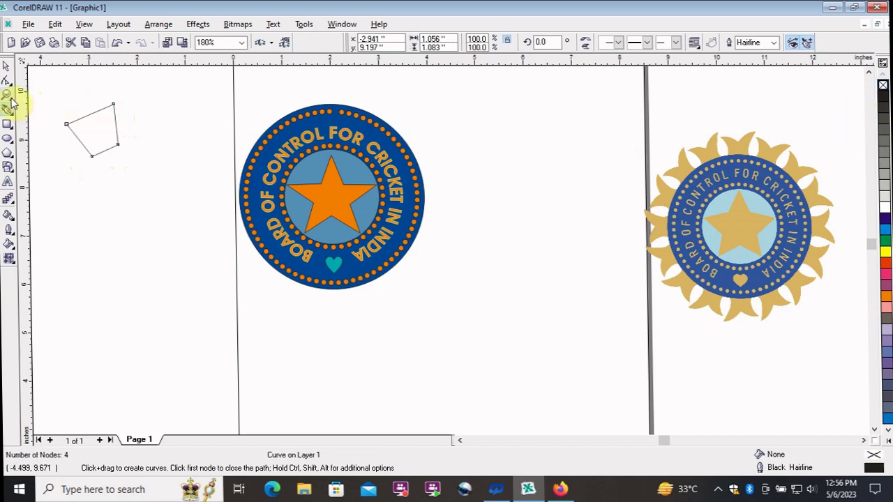
# - Curve the ray shape's lower-left and right edges
pyautogui.click(7, 80)
pyautogui.click(34, 86)
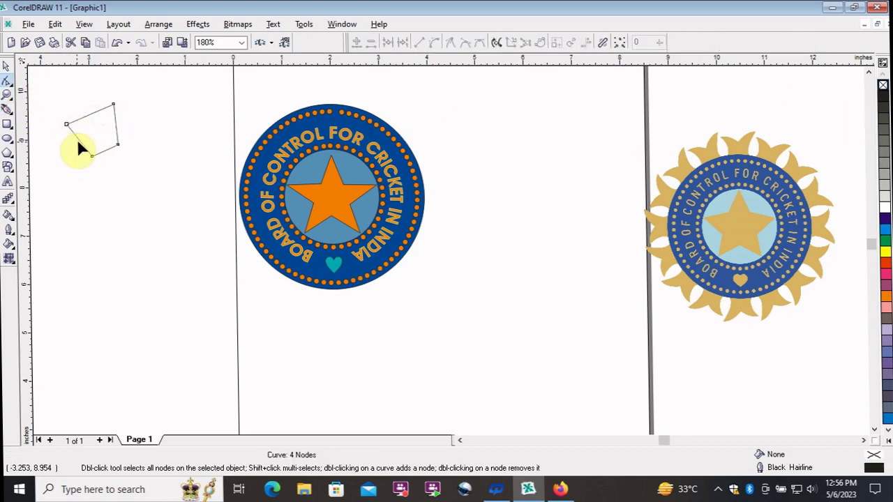
pyautogui.click(434, 42)
pyautogui.moveTo(86, 145); pyautogui.dragTo(95, 143)
pyautogui.click(116, 127)
pyautogui.click(116, 127)
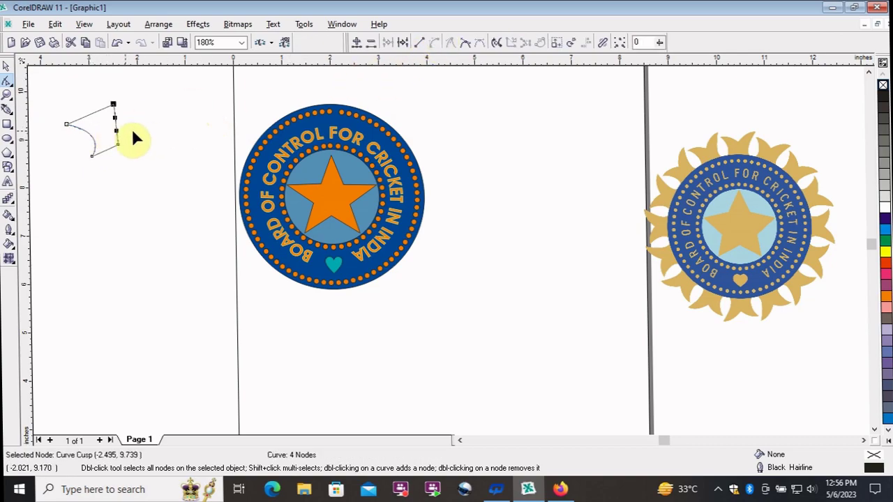
pyautogui.moveTo(117, 132); pyautogui.dragTo(109, 135)
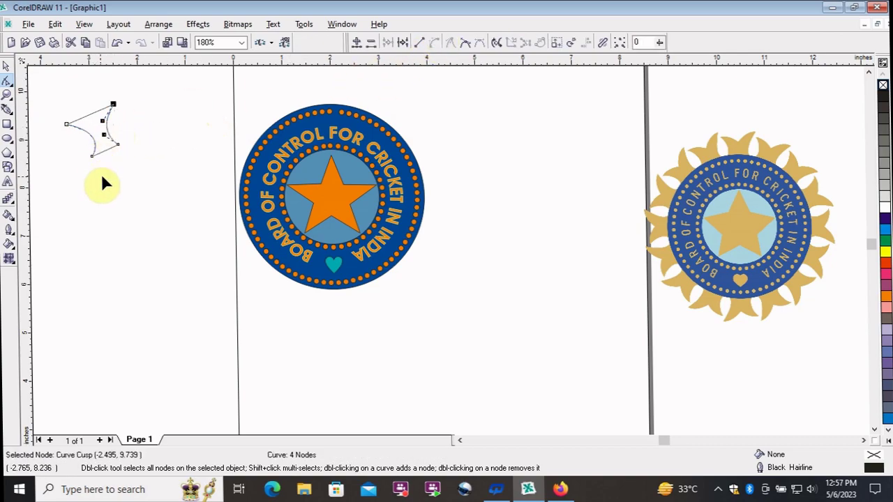
pyautogui.click(90, 149)
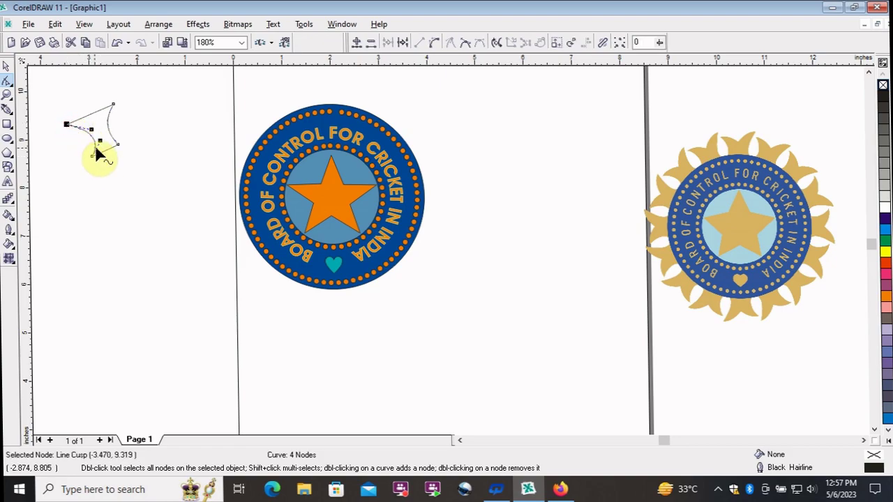
pyautogui.moveTo(96, 151); pyautogui.dragTo(100, 149)
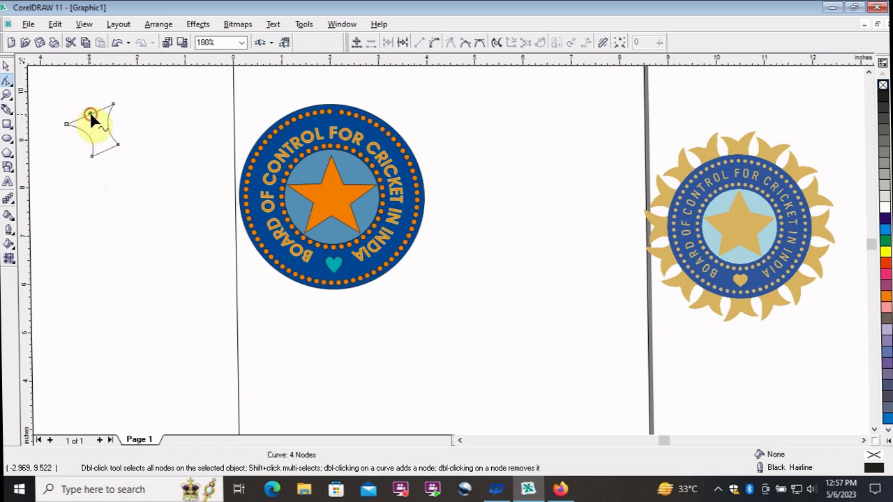
# - Add a node and reshape the ray's lower curve into a flame shape
pyautogui.doubleClick(90, 113)
pyautogui.moveTo(96, 129); pyautogui.dragTo(103, 115)
pyautogui.click(433, 41)
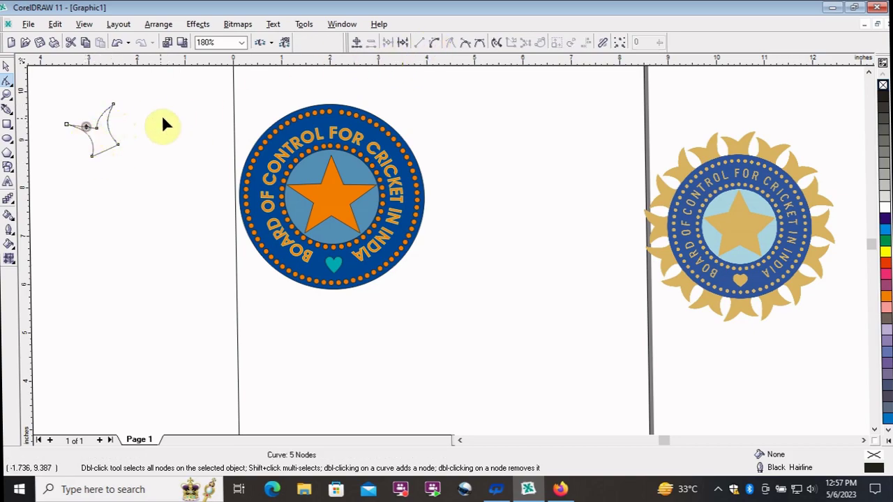
pyautogui.click(89, 131)
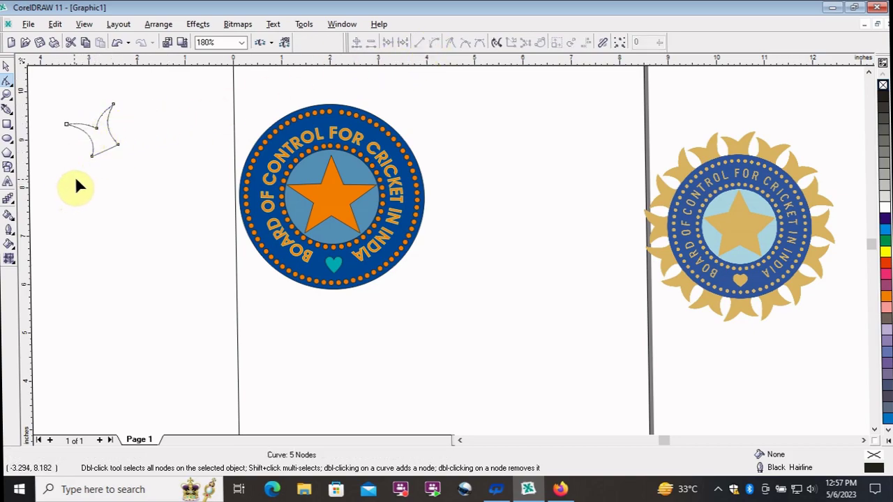
pyautogui.click(96, 137)
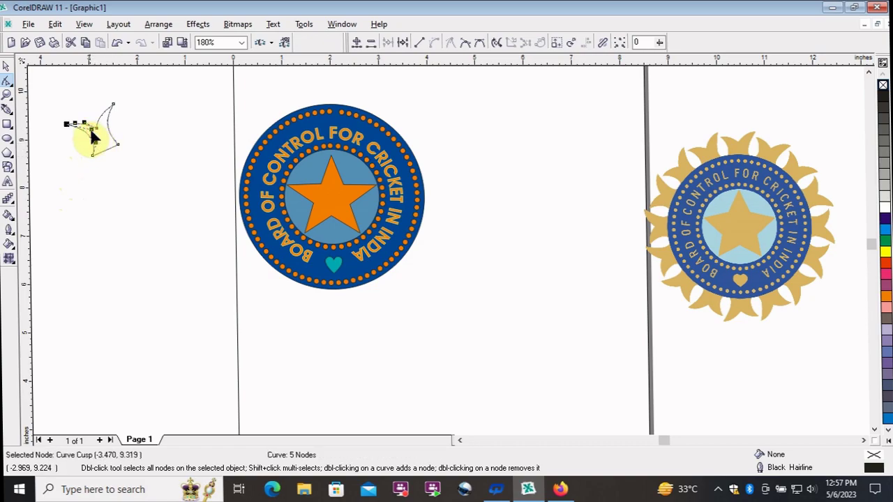
pyautogui.click(94, 163)
pyautogui.click(98, 151)
pyautogui.click(104, 179)
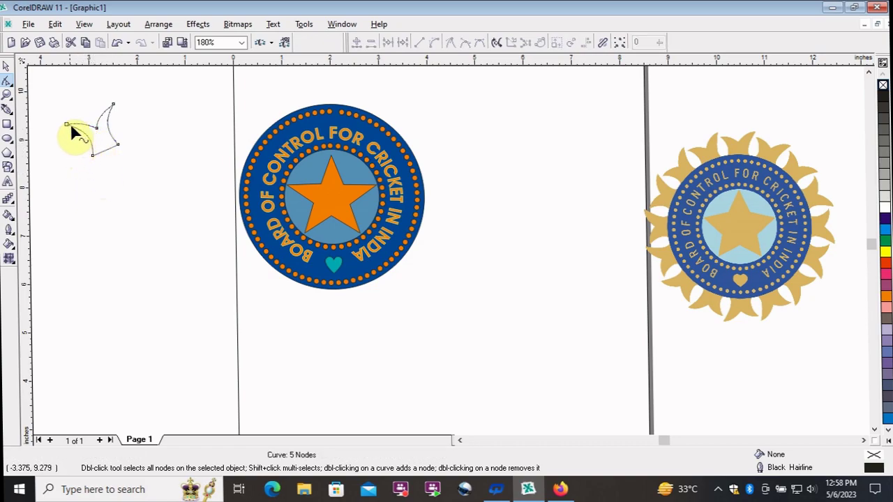
pyautogui.moveTo(72, 133)
pyautogui.mouseDown()
pyautogui.moveTo(95, 163)
pyautogui.moveTo(95, 145)
pyautogui.mouseUp()
pyautogui.click(94, 144)
# - Set up a 22.5° rotation about the ray's bottom centre, undoing the test rotations
pyautogui.press('space')
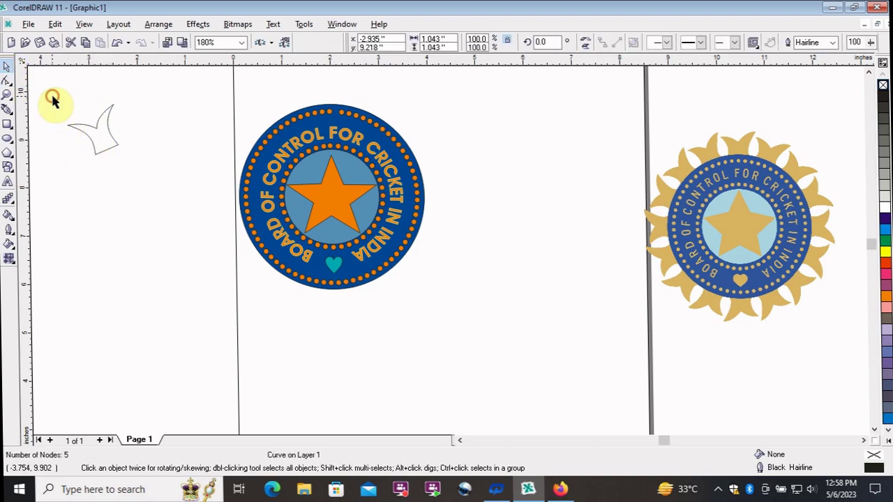
pyautogui.click(90, 140)
pyautogui.moveTo(124, 96); pyautogui.dragTo(139, 113)
pyautogui.click(159, 24)
pyautogui.moveTo(187, 43)
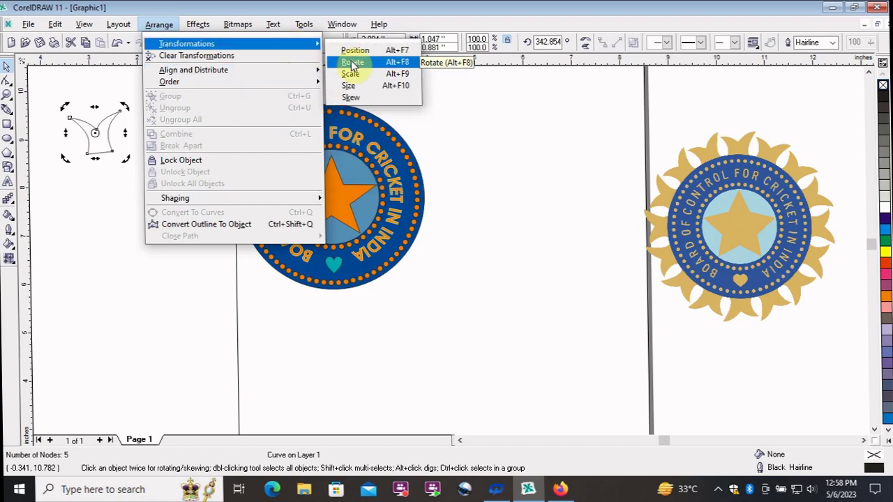
pyautogui.click(350, 62)
pyautogui.write('22.5')
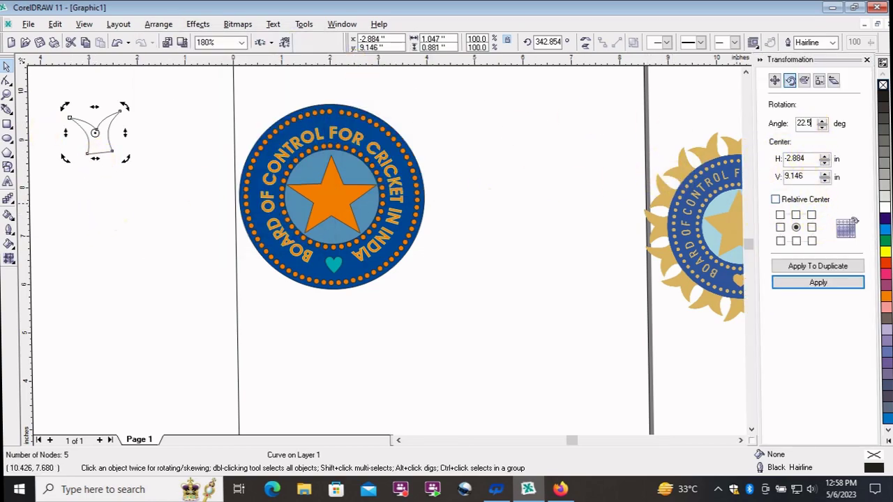
pyautogui.click(797, 241)
pyautogui.click(811, 282)
pyautogui.click(811, 282)
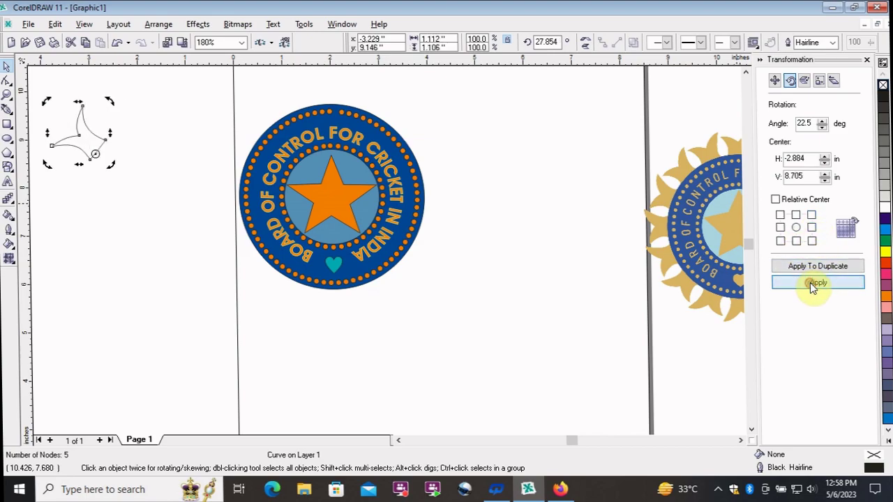
pyautogui.click(811, 283)
pyautogui.click(811, 282)
pyautogui.click(811, 282)
pyautogui.hotkey('ctrl', 'z')
pyautogui.hotkey('ctrl', 'z')
pyautogui.hotkey('ctrl', 'z')
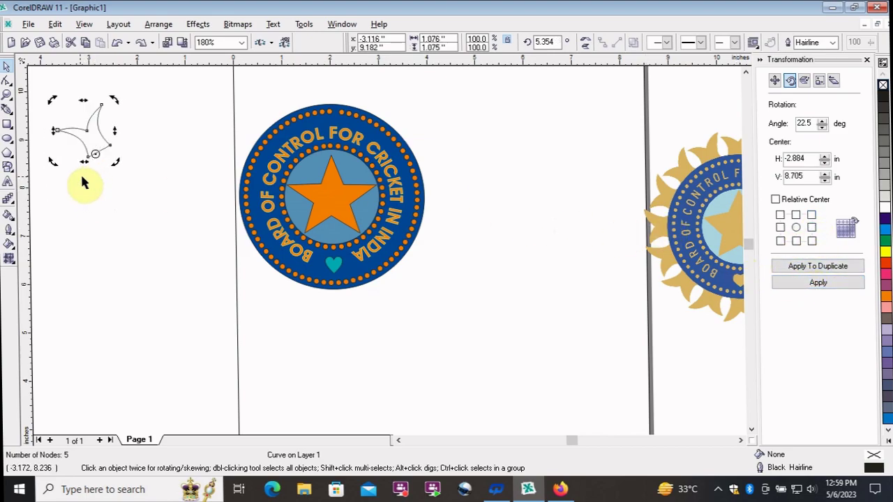
# - Stand the ray upright and move it to the top of the badge
pyautogui.click(101, 135)
pyautogui.moveTo(124, 107); pyautogui.dragTo(126, 105)
pyautogui.click(100, 135)
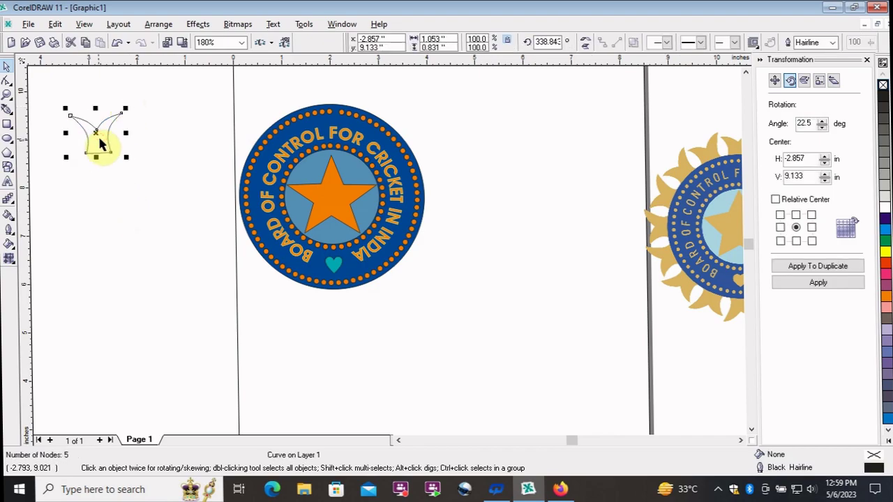
pyautogui.moveTo(99, 135); pyautogui.dragTo(320, 91)
# - Add horizontal and vertical guides across the badge
pyautogui.click(257, 151)
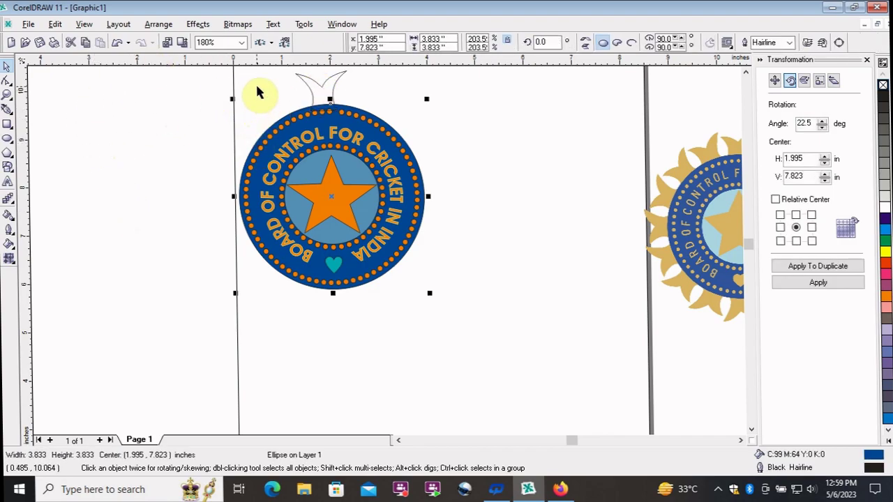
pyautogui.moveTo(270, 60); pyautogui.dragTo(265, 196)
pyautogui.moveTo(21, 178); pyautogui.dragTo(103, 186)
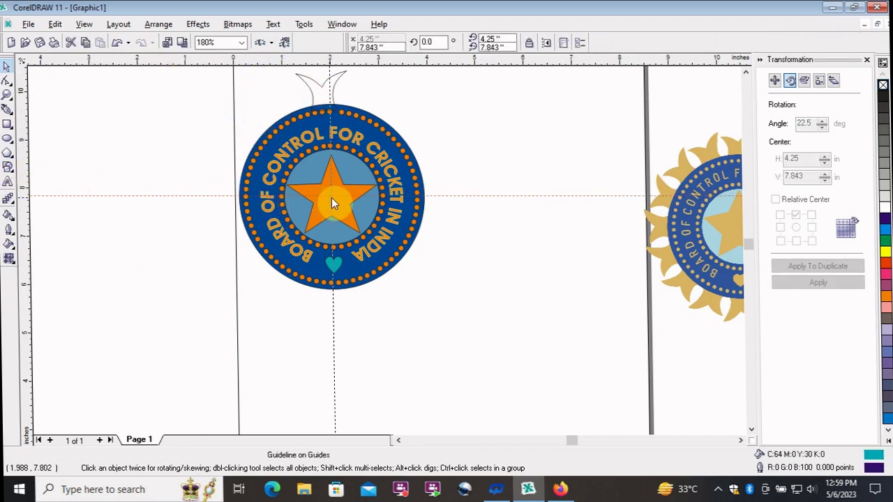
# - Fill the petal curve above the badge with orange and reselect it
pyautogui.click(244, 231)
pyautogui.click(325, 98)
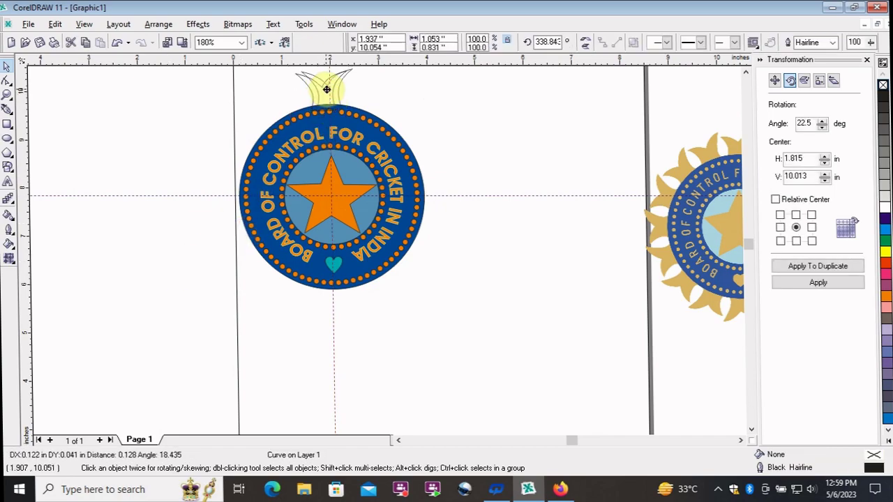
pyautogui.click(327, 89)
pyautogui.click(887, 301)
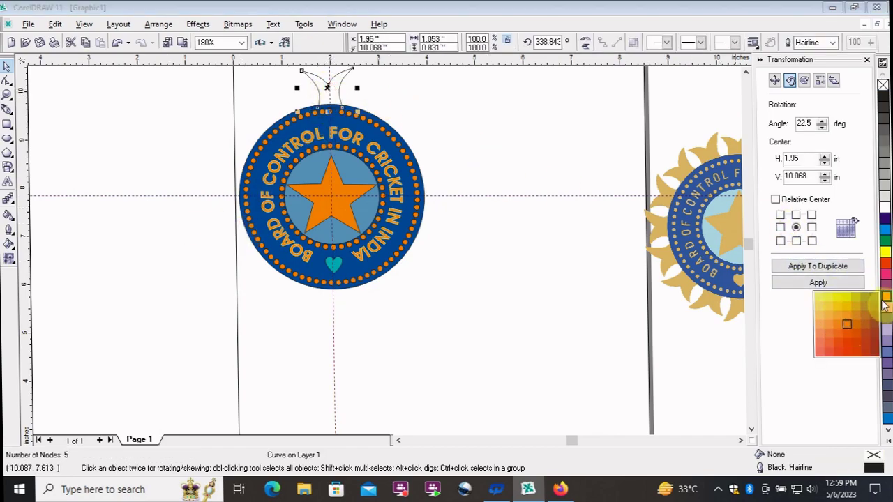
pyautogui.click(886, 296)
pyautogui.click(613, 295)
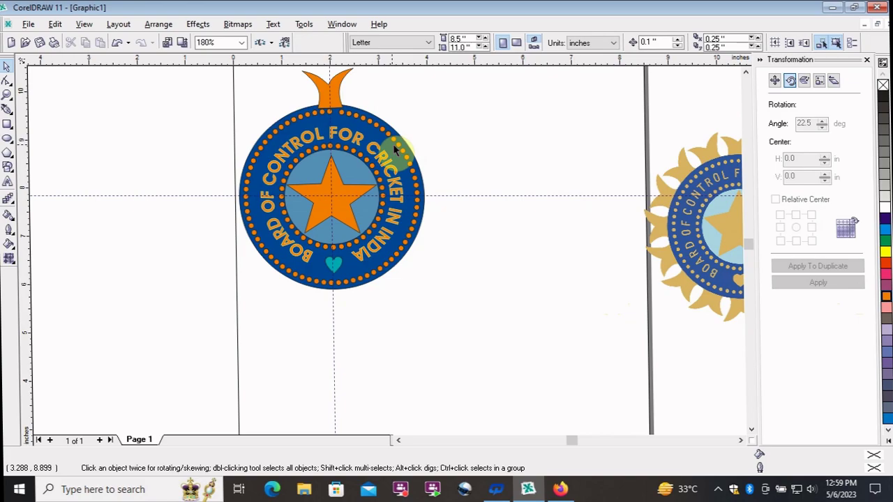
pyautogui.click(347, 90)
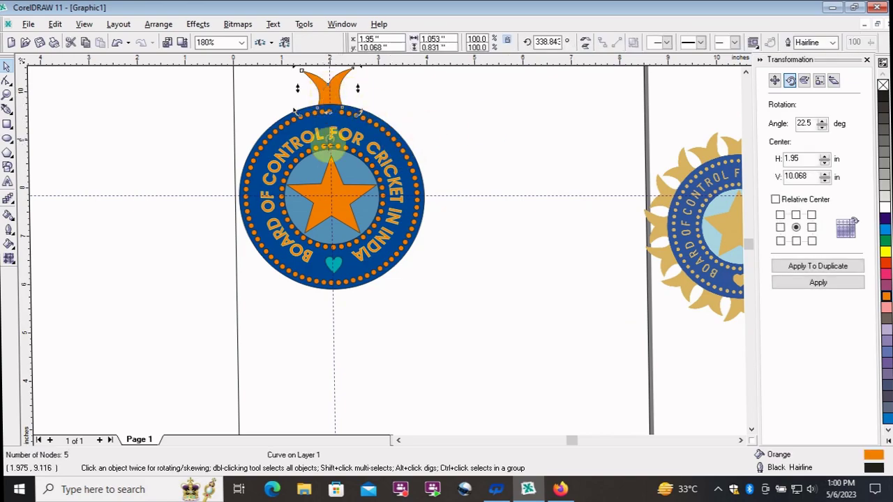
pyautogui.click(745, 74)
# - Repeat rotated copies of the orange petal until sixteen rays ring the badge
pyautogui.moveTo(360, 101); pyautogui.dragTo(419, 131)
pyautogui.hotkey('ctrl', 'r')
pyautogui.hotkey('ctrl', 'r')
pyautogui.hotkey('ctrl', 'r')
pyautogui.hotkey('ctrl', 'r')
pyautogui.hotkey('ctrl', 'r')
pyautogui.hotkey('ctrl', 'r')
pyautogui.hotkey('ctrl', 'r')
pyautogui.hotkey('ctrl', 'r')
pyautogui.hotkey('ctrl', 'r')
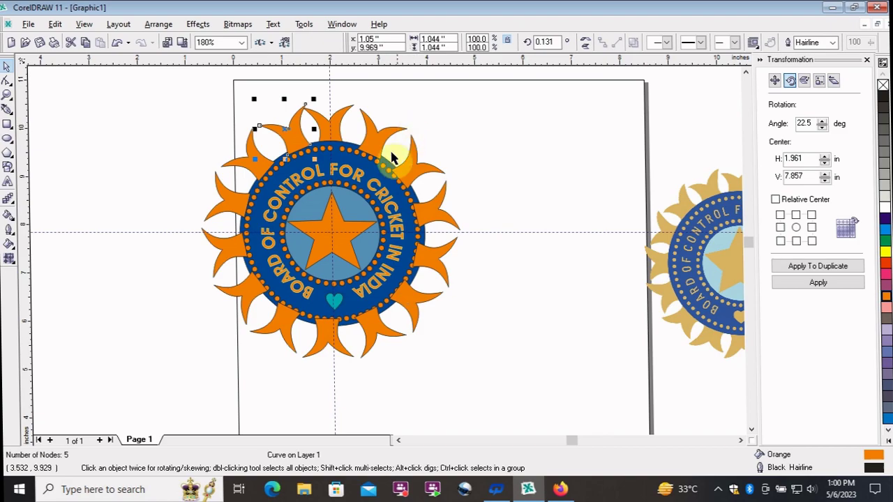
pyautogui.click(489, 180)
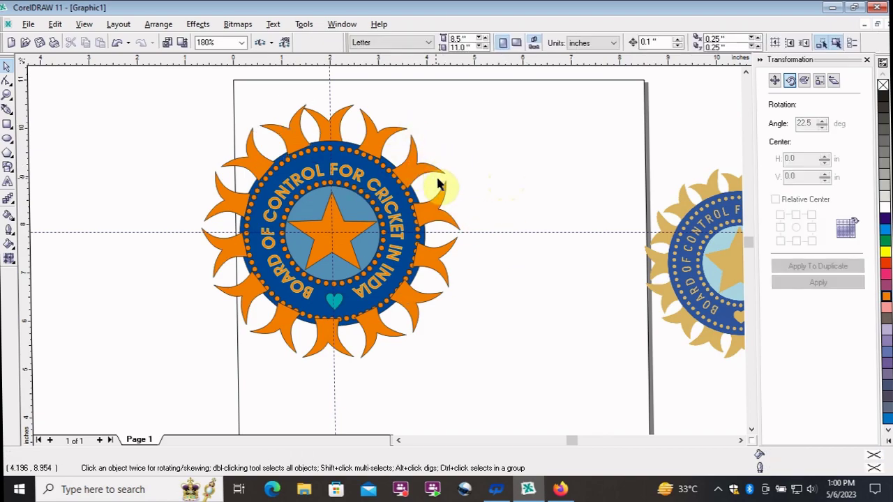
# - Try picking the orange petals around the badge one by one, then clear the selection
pyautogui.hotkey('ctrl', 'a')
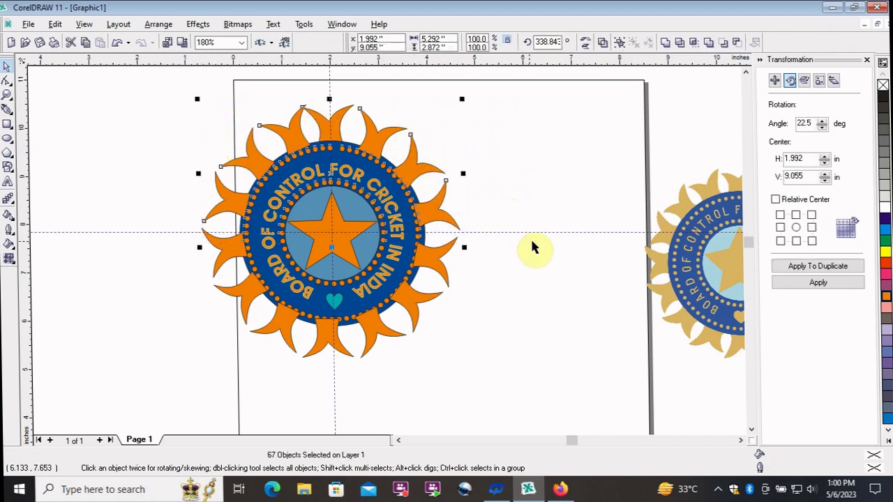
pyautogui.click(532, 245)
pyautogui.click(379, 141)
pyautogui.click(429, 188)
pyautogui.keyDown('shift'); pyautogui.click(369, 329); pyautogui.keyUp('shift')
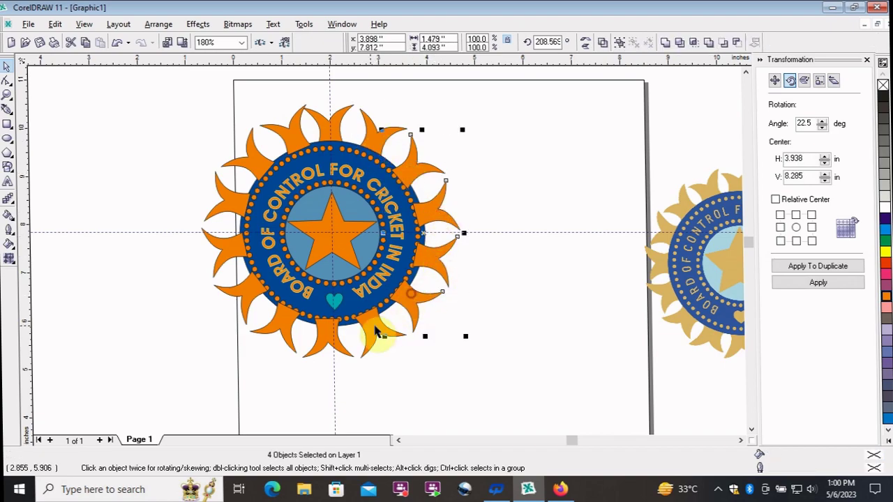
pyautogui.click(355, 349)
pyautogui.keyDown('shift'); pyautogui.click(401, 327); pyautogui.keyUp('shift')
pyautogui.keyDown('shift'); pyautogui.click(430, 305); pyautogui.keyUp('shift')
pyautogui.keyDown('shift'); pyautogui.click(444, 213); pyautogui.keyUp('shift')
pyautogui.keyDown('shift'); pyautogui.click(443, 209); pyautogui.keyUp('shift')
pyautogui.keyDown('shift'); pyautogui.click(408, 146); pyautogui.keyUp('shift')
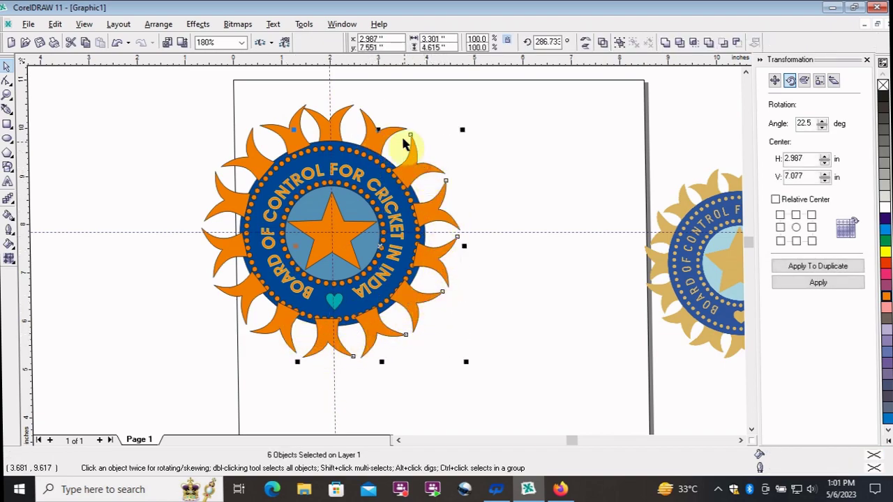
pyautogui.keyDown('shift'); pyautogui.click(341, 125); pyautogui.keyUp('shift')
pyautogui.keyDown('shift'); pyautogui.click(297, 133); pyautogui.keyUp('shift')
pyautogui.keyDown('shift'); pyautogui.click(248, 153); pyautogui.keyUp('shift')
pyautogui.keyDown('shift'); pyautogui.click(223, 195); pyautogui.keyUp('shift')
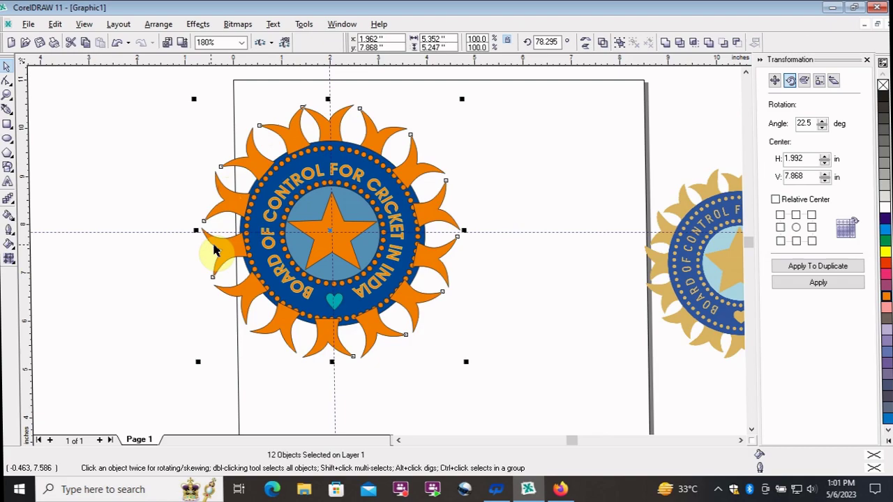
pyautogui.click(270, 338)
pyautogui.click(249, 309)
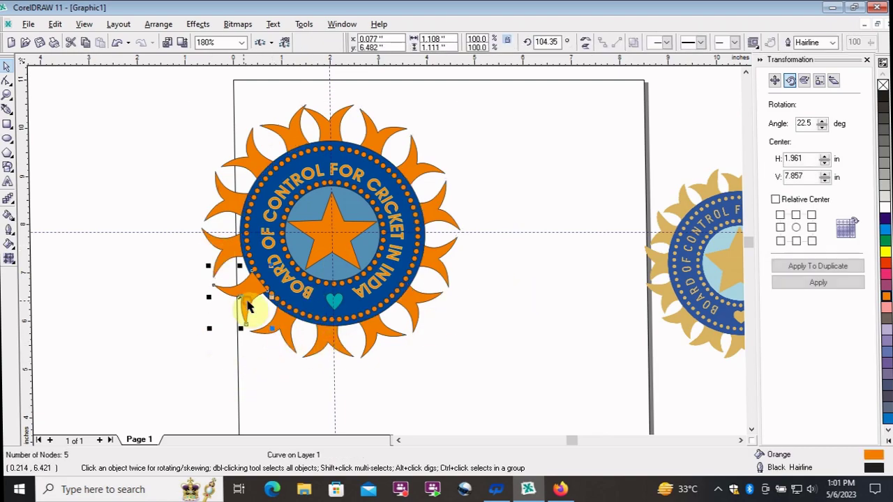
pyautogui.click(234, 373)
# - Try several marquee selections over different groups of logo objects, then deselect
pyautogui.moveTo(203, 92)
pyautogui.mouseDown()
pyautogui.moveTo(450, 188)
pyautogui.moveTo(498, 167)
pyautogui.mouseUp()
pyautogui.moveTo(544, 117); pyautogui.dragTo(374, 329)
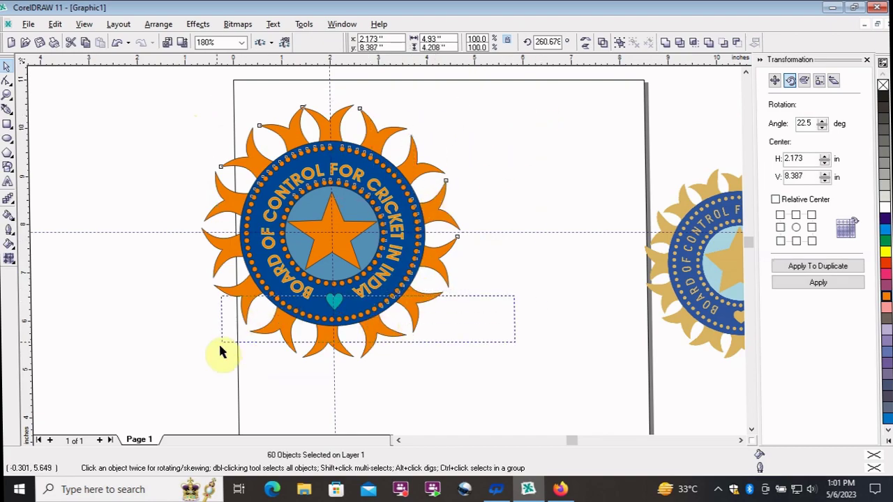
pyautogui.moveTo(220, 350); pyautogui.dragTo(177, 150)
pyautogui.moveTo(319, 285)
pyautogui.mouseDown()
pyautogui.moveTo(457, 238)
pyautogui.moveTo(183, 116)
pyautogui.moveTo(321, 364)
pyautogui.moveTo(502, 357)
pyautogui.moveTo(343, 269)
pyautogui.mouseUp()
pyautogui.moveTo(173, 93)
pyautogui.mouseDown()
pyautogui.moveTo(454, 235)
pyautogui.moveTo(143, 221)
pyautogui.moveTo(162, 239)
pyautogui.mouseUp()
pyautogui.moveTo(428, 163)
pyautogui.mouseDown()
pyautogui.moveTo(189, 94)
pyautogui.moveTo(509, 242)
pyautogui.mouseUp()
pyautogui.click(536, 229)
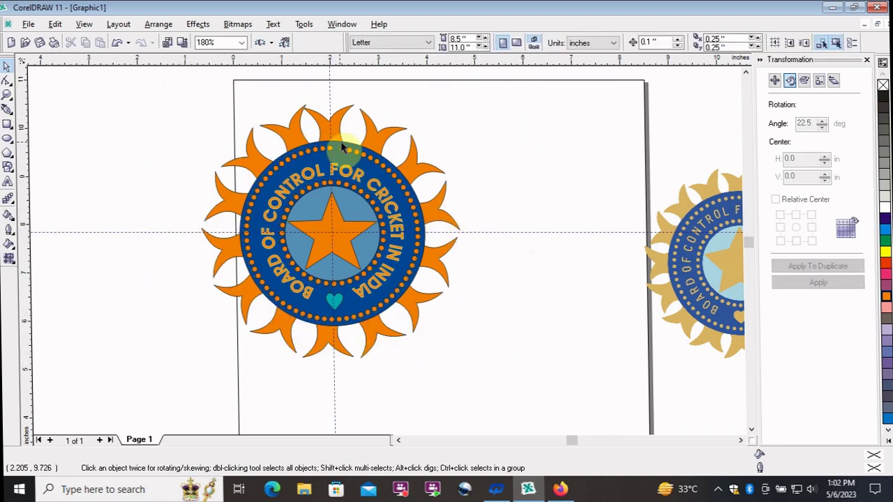
# - Drag the blue badge out to the left, then marquee-select all 35 petals
pyautogui.moveTo(126, 142); pyautogui.dragTo(514, 341)
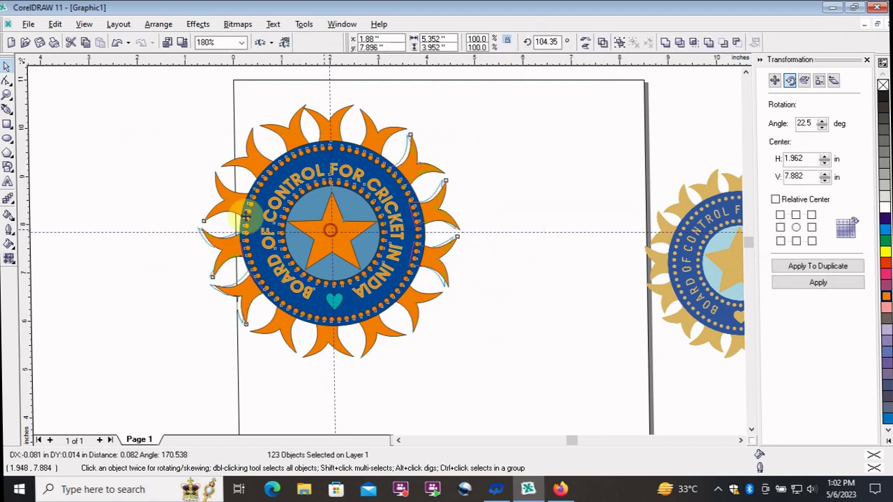
pyautogui.moveTo(332, 236); pyautogui.dragTo(161, 207)
pyautogui.hotkey('ctrl', 'z')
pyautogui.click(239, 144)
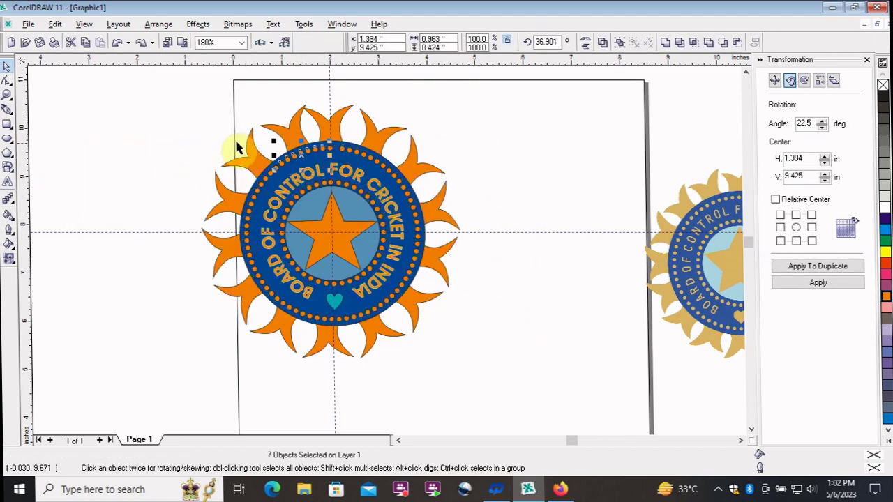
pyautogui.moveTo(244, 134)
pyautogui.mouseDown()
pyautogui.moveTo(402, 206)
pyautogui.moveTo(430, 335)
pyautogui.mouseUp()
pyautogui.moveTo(219, 141)
pyautogui.mouseDown()
pyautogui.moveTo(438, 309)
pyautogui.moveTo(429, 327)
pyautogui.mouseUp()
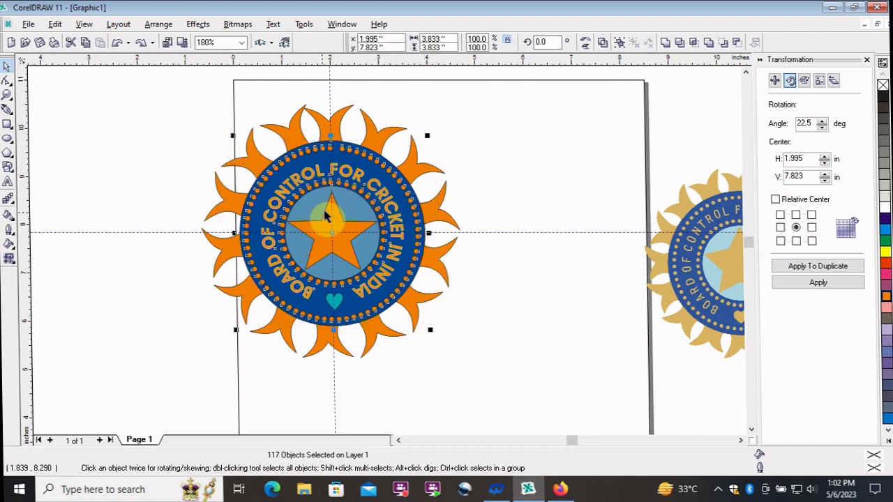
pyautogui.moveTo(325, 217); pyautogui.dragTo(121, 192)
pyautogui.moveTo(179, 84); pyautogui.dragTo(524, 384)
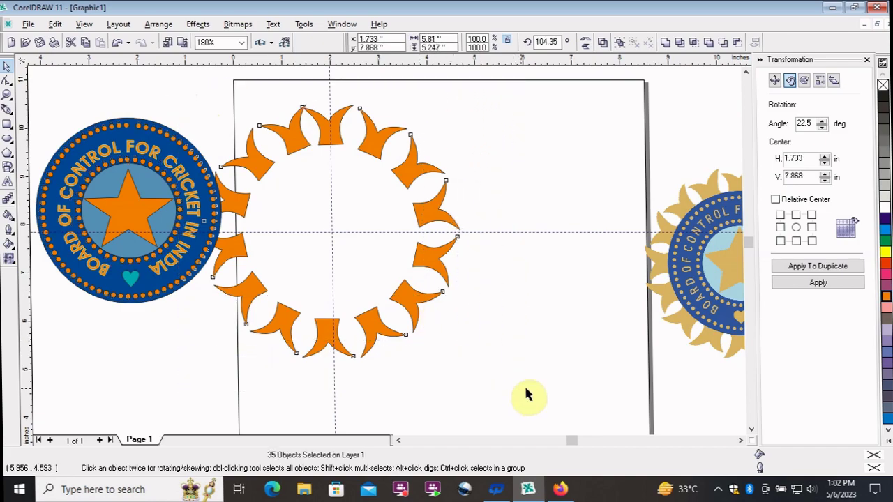
# - Group the 35 petals, then spread the ring, star, curved lettering and heart across the page
pyautogui.hotkey('ctrl', 'g')
pyautogui.moveTo(328, 231); pyautogui.dragTo(687, 230)
pyautogui.click(60, 136)
pyautogui.moveTo(129, 209)
pyautogui.mouseDown()
pyautogui.moveTo(395, 315)
pyautogui.moveTo(523, 391)
pyautogui.mouseUp()
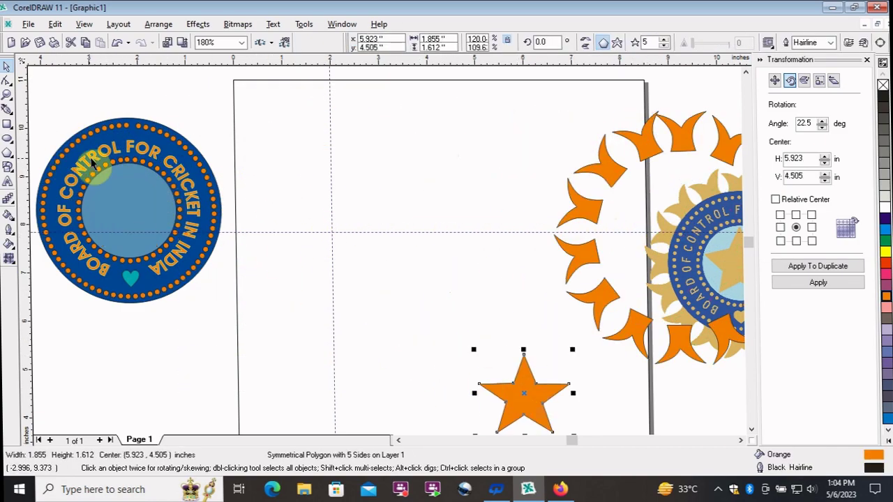
pyautogui.click(91, 164)
pyautogui.moveTo(128, 205); pyautogui.dragTo(434, 274)
pyautogui.moveTo(130, 279); pyautogui.dragTo(328, 389)
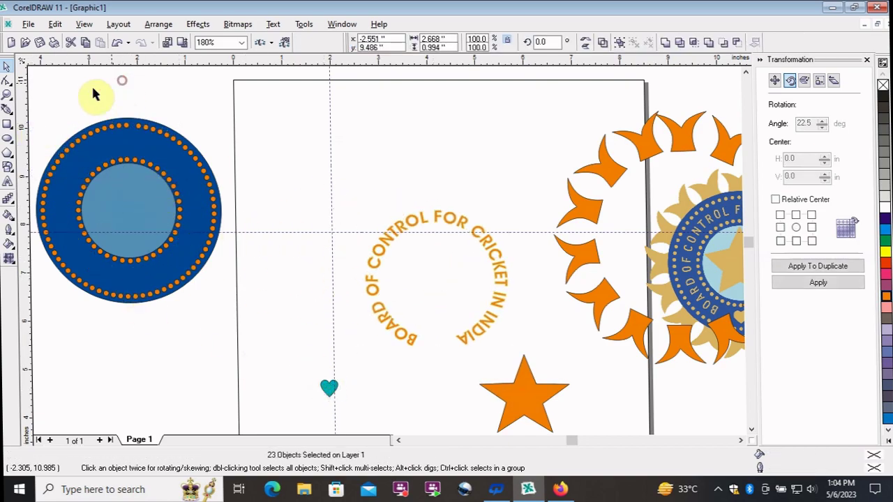
# - Group the badge's dotted rings and circles, and reposition the light-blue and dark-blue circles
pyautogui.moveTo(28, 112); pyautogui.dragTo(259, 304)
pyautogui.click(142, 208)
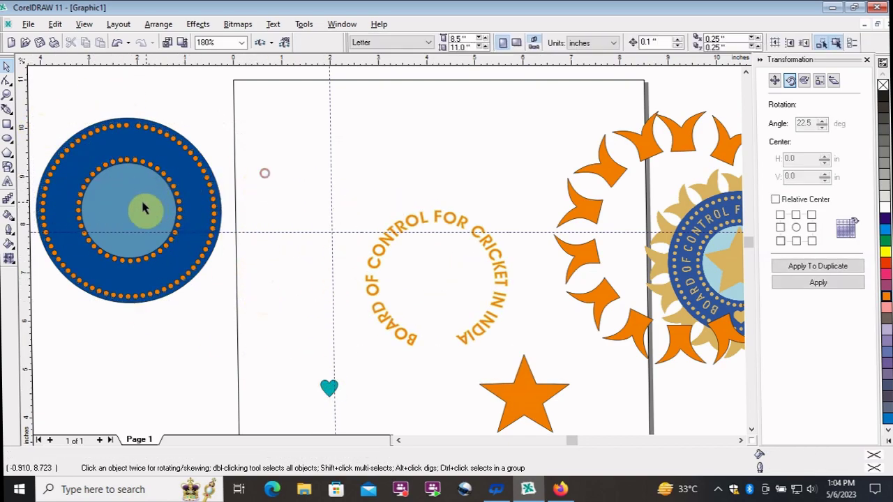
pyautogui.moveTo(143, 208); pyautogui.dragTo(282, 346)
pyautogui.moveTo(35, 120)
pyautogui.mouseDown()
pyautogui.moveTo(253, 304)
pyautogui.moveTo(253, 293)
pyautogui.mouseUp()
pyautogui.hotkey('ctrl', 'g')
pyautogui.moveTo(279, 329); pyautogui.dragTo(268, 305)
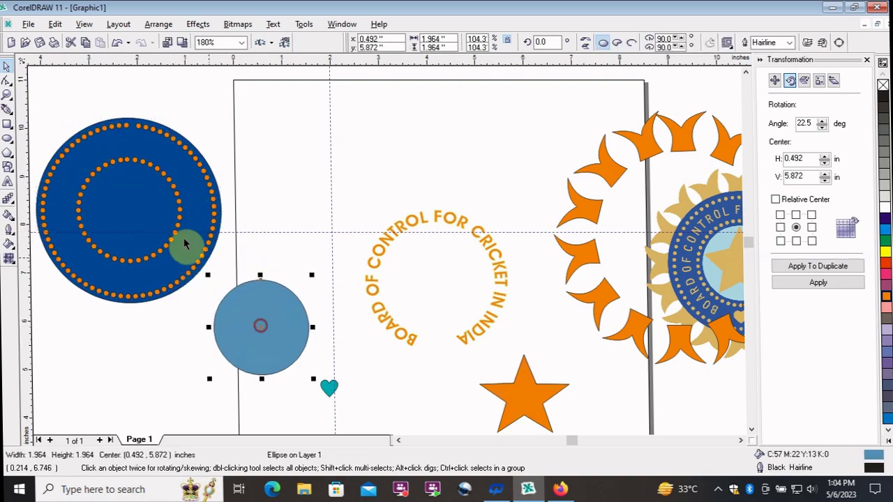
pyautogui.moveTo(184, 243); pyautogui.dragTo(353, 157)
# - Zoom out and nudge the dark-blue circle slightly upward
pyautogui.press('F4')
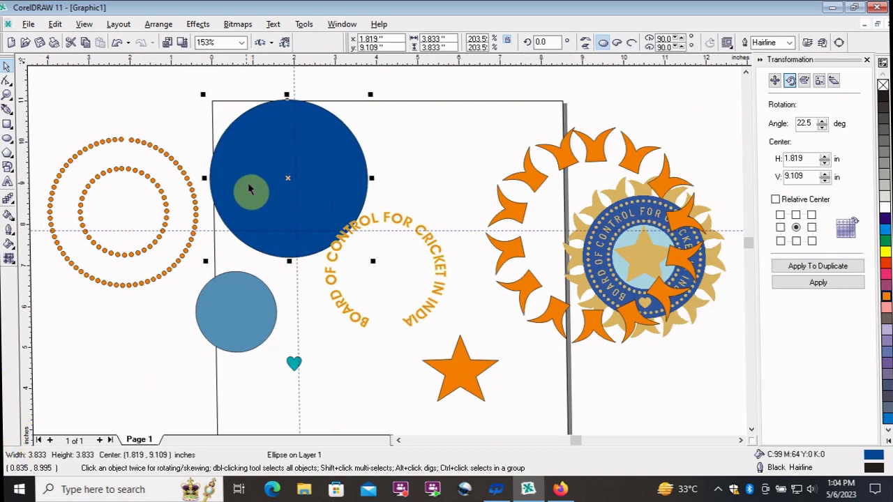
pyautogui.click(251, 185)
pyautogui.moveTo(279, 175); pyautogui.dragTo(275, 152)
pyautogui.click(391, 157)
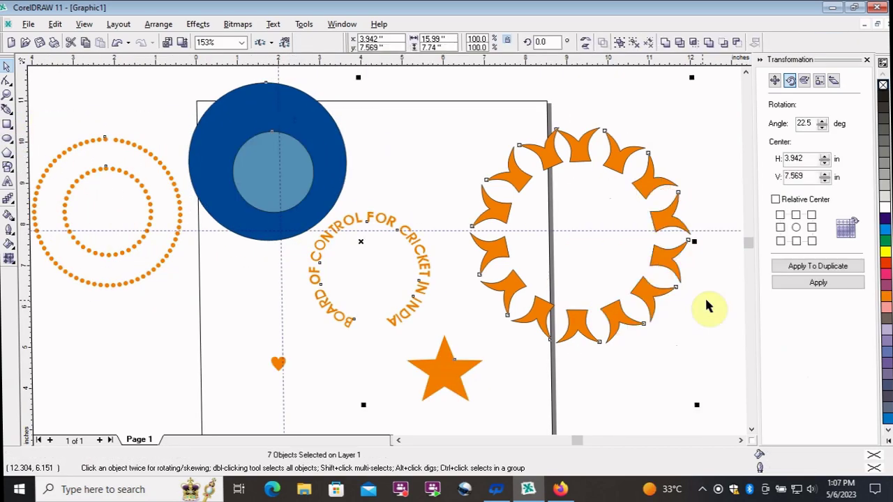
pyautogui.click(404, 332)
# - Place the orange heart at the bottom of the badge, then select the central star
pyautogui.moveTo(296, 199)
pyautogui.mouseDown()
pyautogui.moveTo(482, 314)
pyautogui.moveTo(267, 220)
pyautogui.moveTo(233, 256)
pyautogui.mouseUp()
pyautogui.click(313, 295)
pyautogui.click(234, 206)
pyautogui.click(488, 240)
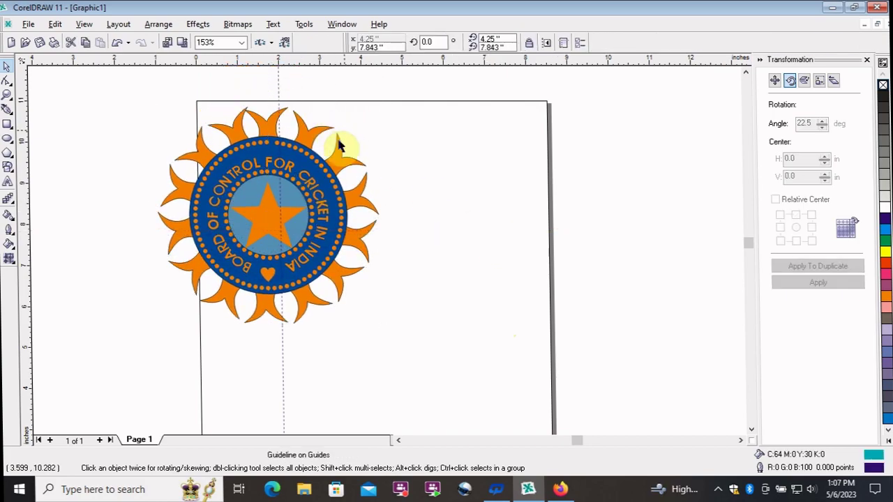
pyautogui.click(265, 207)
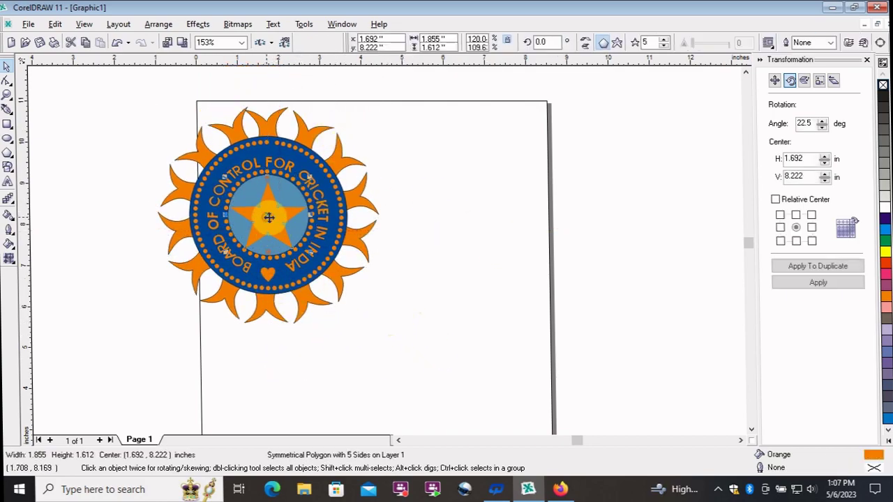
pyautogui.click(438, 249)
pyautogui.click(267, 179)
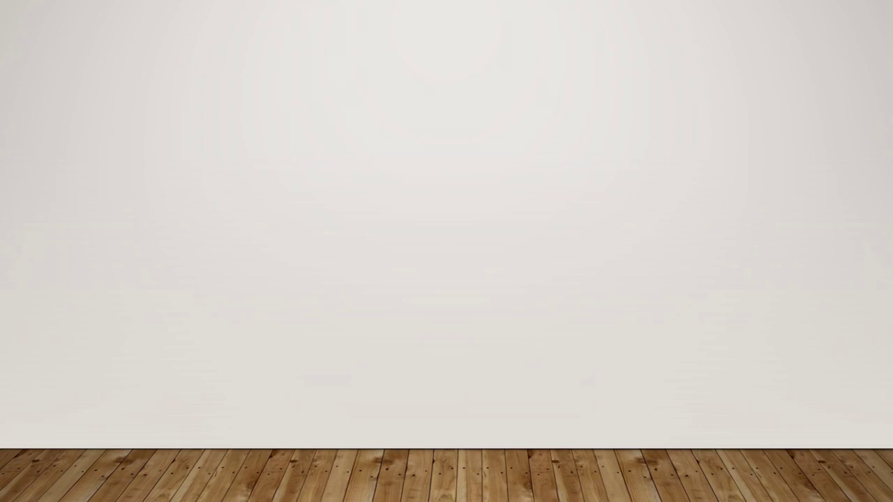